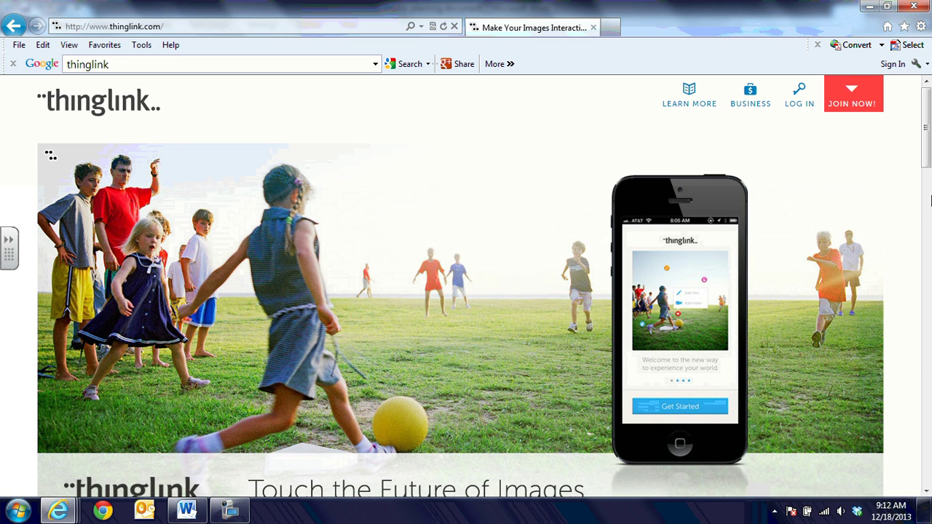
# Open the ThingLink login form and enter the account's e-mail address.
pyautogui.moveTo(926, 163); pyautogui.dragTo(926, 238)
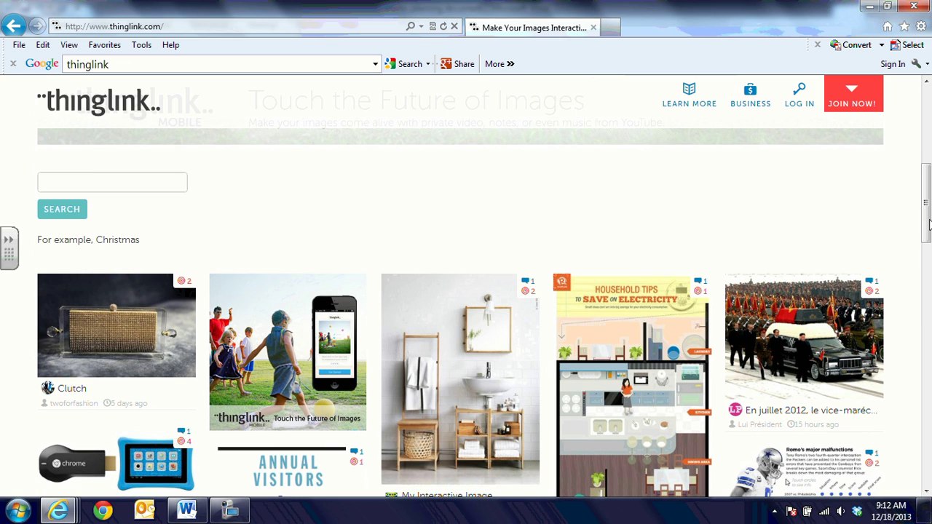
pyautogui.moveTo(927, 220); pyautogui.dragTo(927, 140)
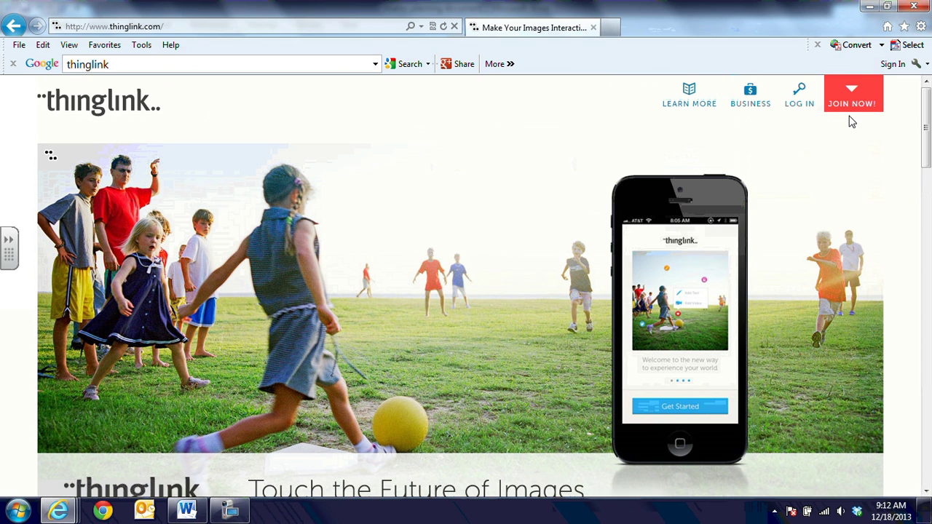
pyautogui.click(796, 100)
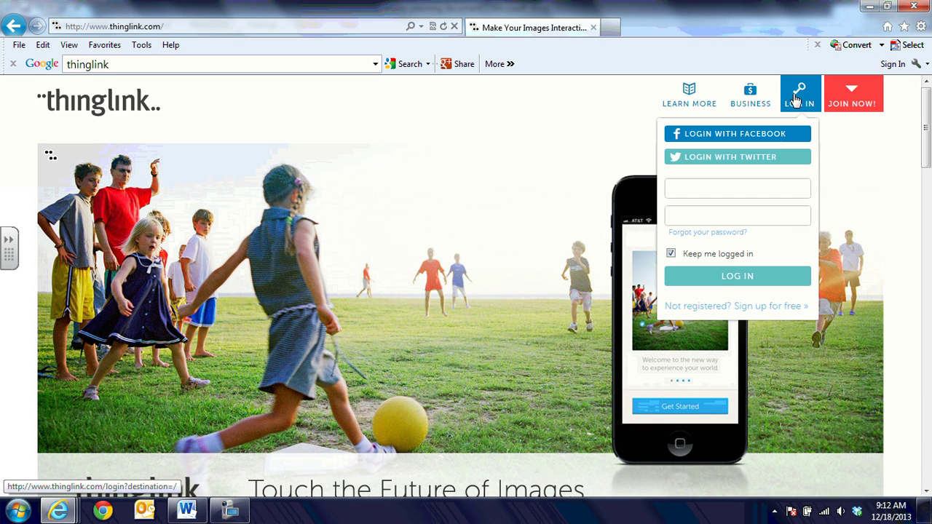
pyautogui.click(731, 191)
pyautogui.write('d')
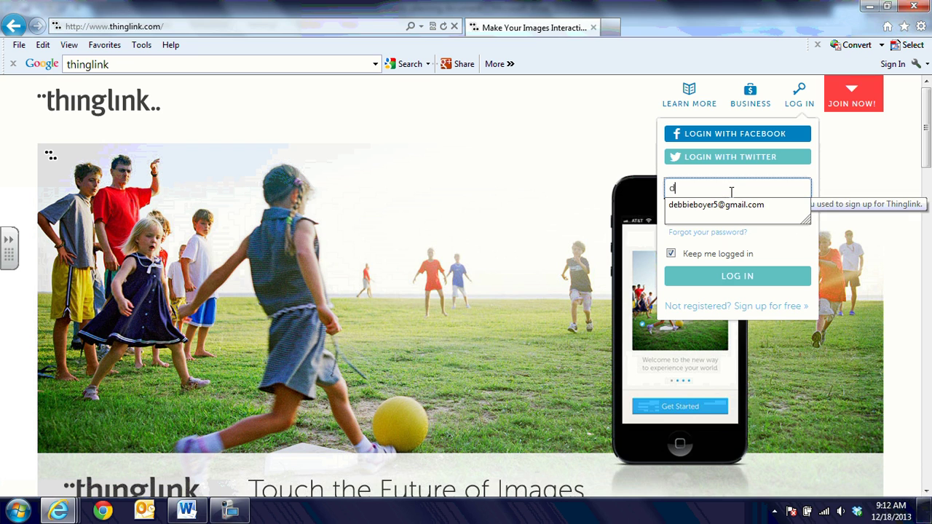
pyautogui.click(734, 206)
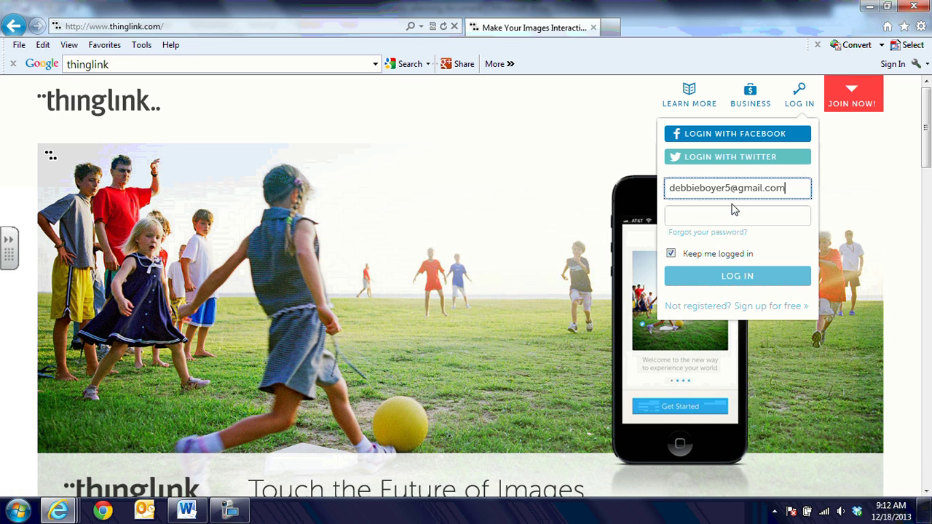
# Turn off staying logged in, log in with the account password, and dismiss the browser's offer to remember it.
pyautogui.click(671, 253)
pyautogui.click(700, 217)
pyautogui.write('*********')
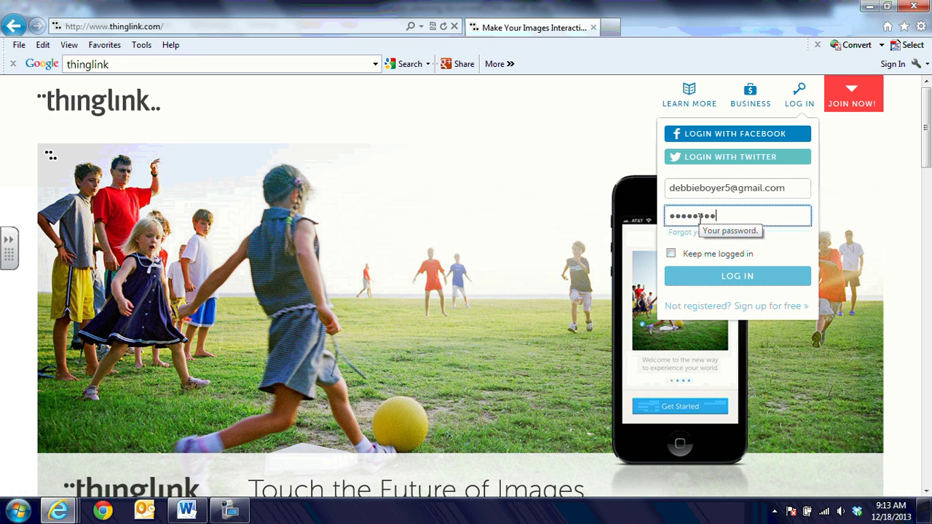
pyautogui.click(729, 283)
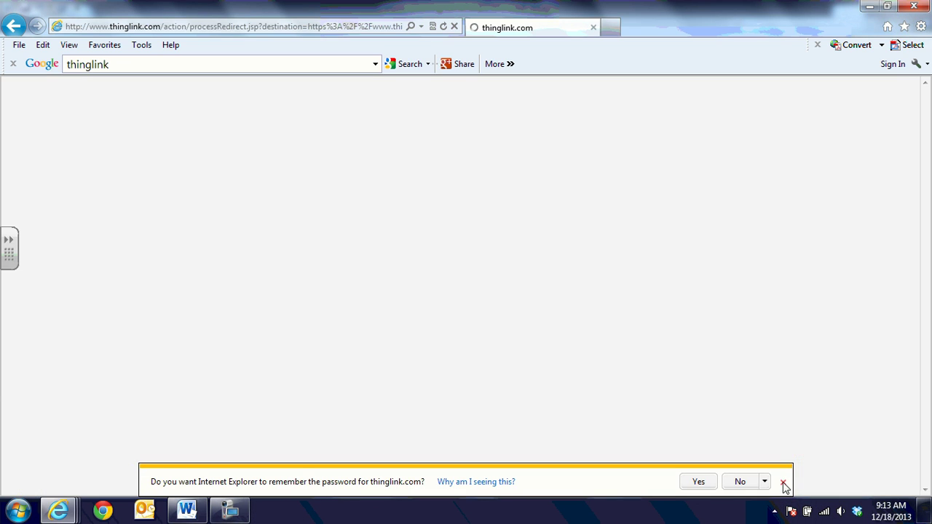
pyautogui.click(782, 482)
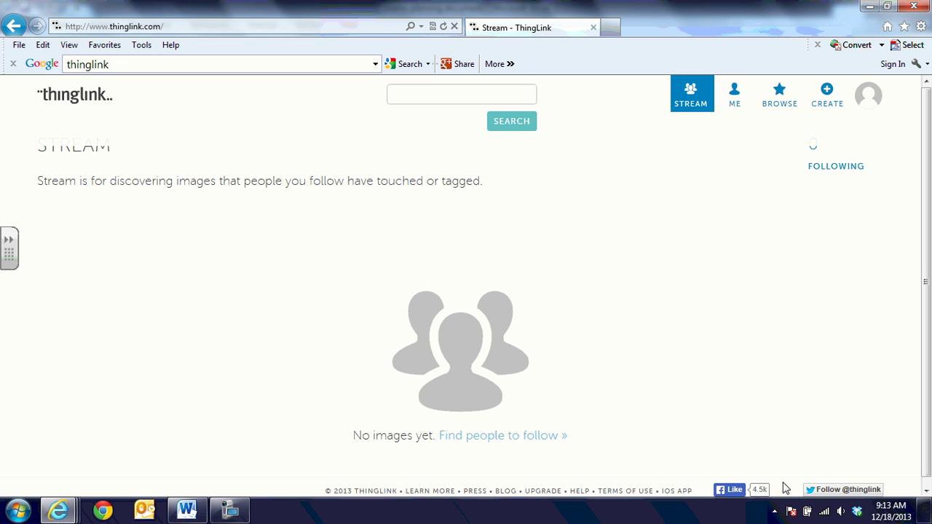
# Create a new interactive image by uploading AlamoBattle from the desktop, and fit it to the editor.
pyautogui.click(734, 105)
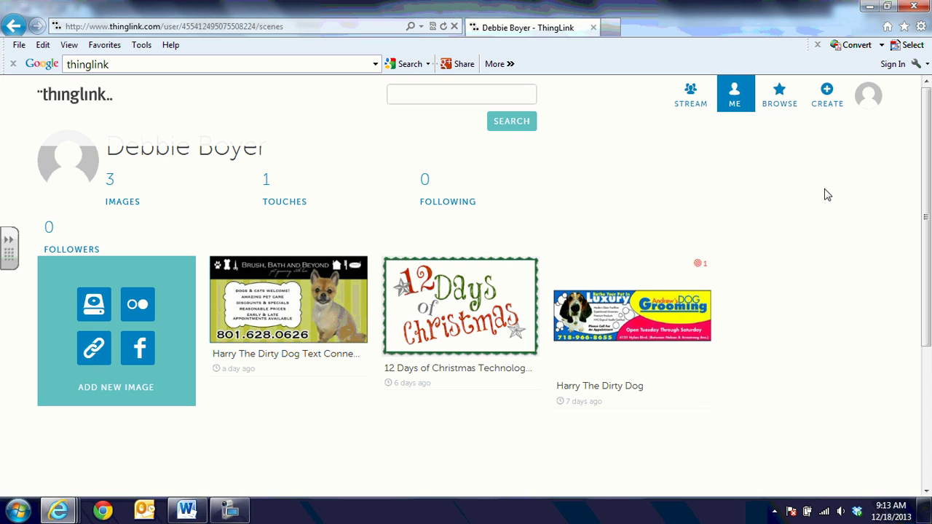
pyautogui.click(825, 100)
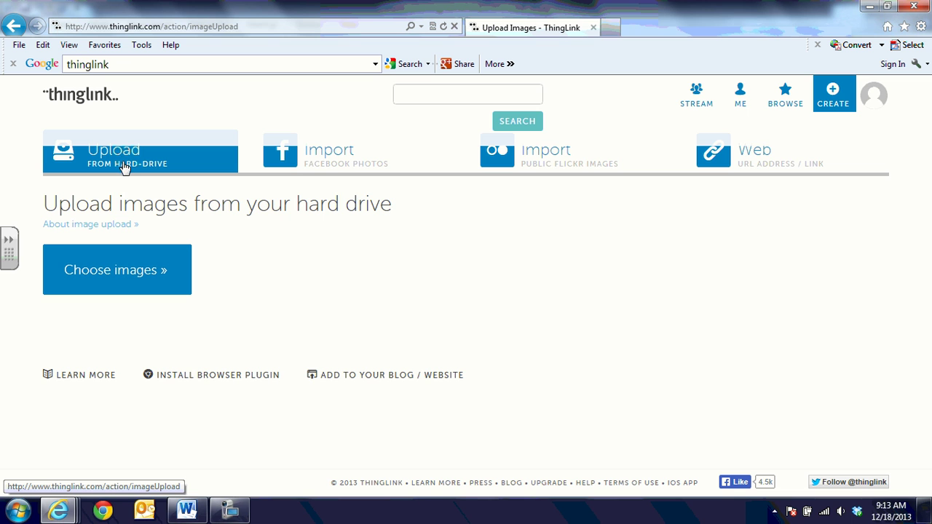
pyautogui.click(115, 270)
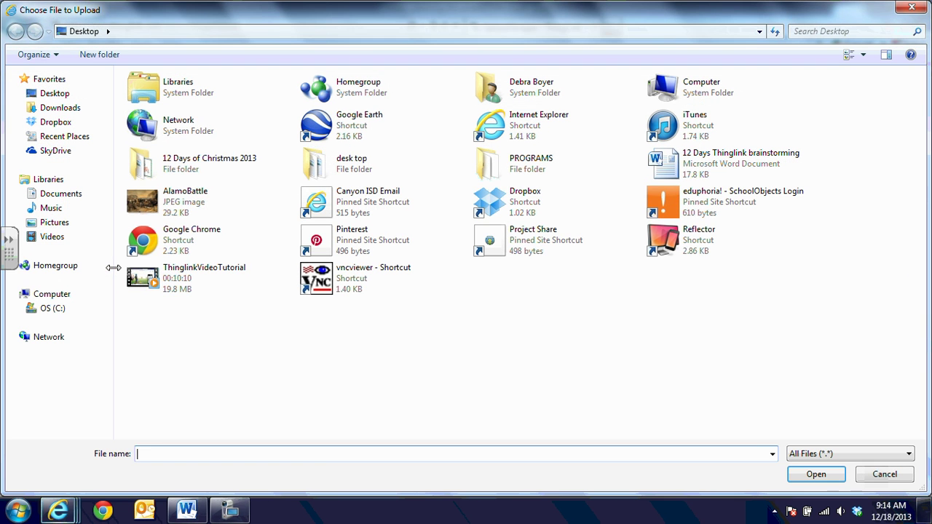
pyautogui.click(175, 204)
pyautogui.doubleClick(175, 205)
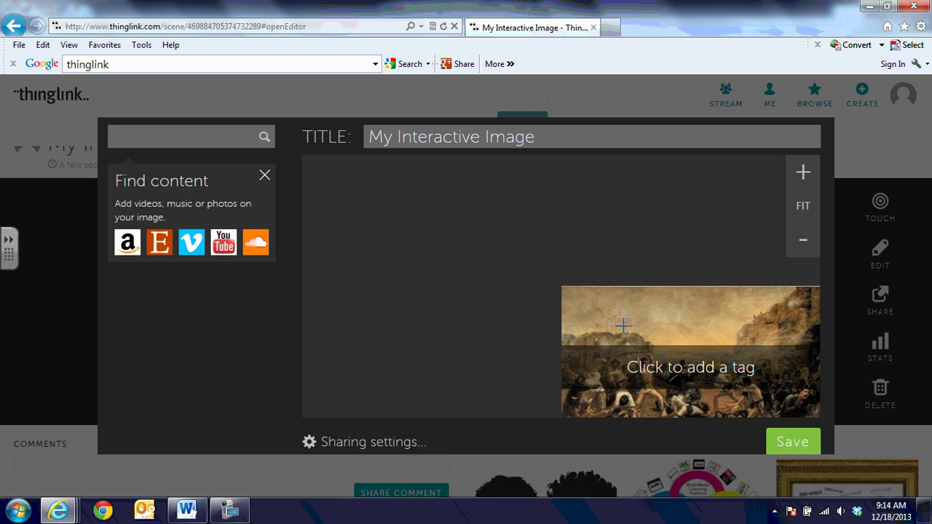
pyautogui.click(804, 208)
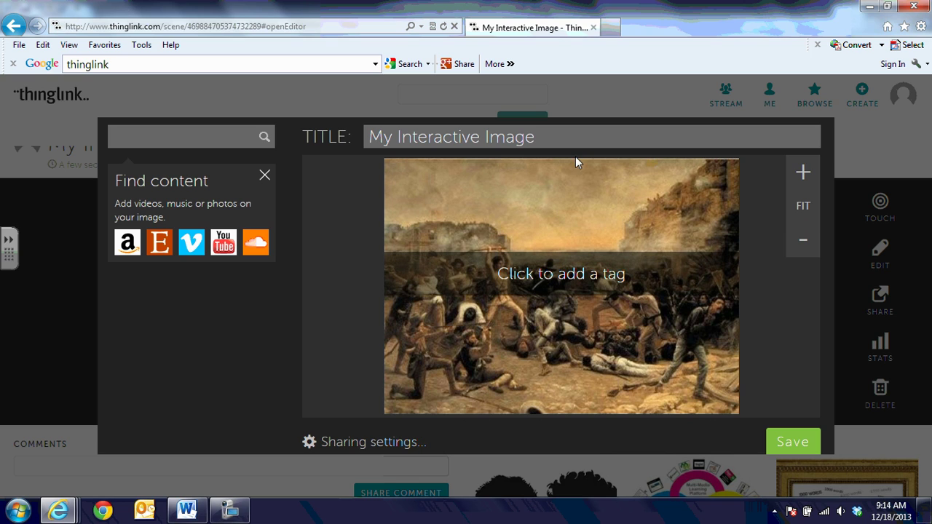
# Replace the image title with "Battle of the Alamo - " followed by the author's full name.
pyautogui.moveTo(548, 139); pyautogui.dragTo(365, 123)
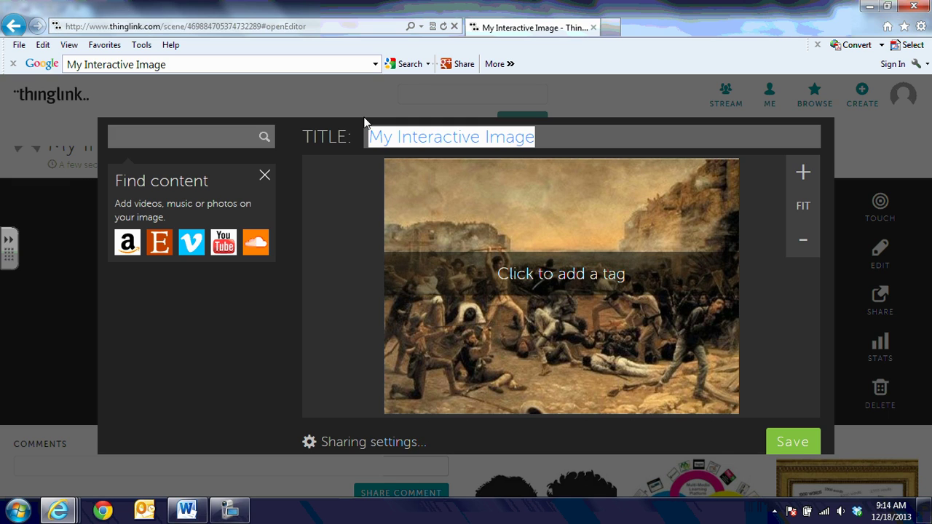
pyautogui.write('Battle of teh ')
pyautogui.write('A')
pyautogui.press('BackSpace')
pyautogui.press('BackSpace')
pyautogui.press('BackSpace')
pyautogui.press('BackSpace')
pyautogui.write('he Alamo - Debbie Boyer')
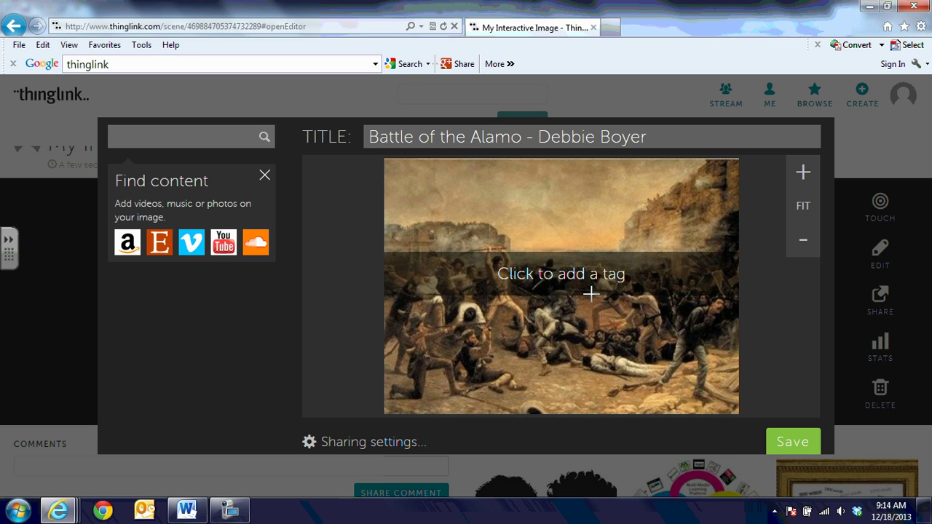
# Add a tag in the sky near the image's upper-left corner and give it the red play icon.
pyautogui.click(420, 201)
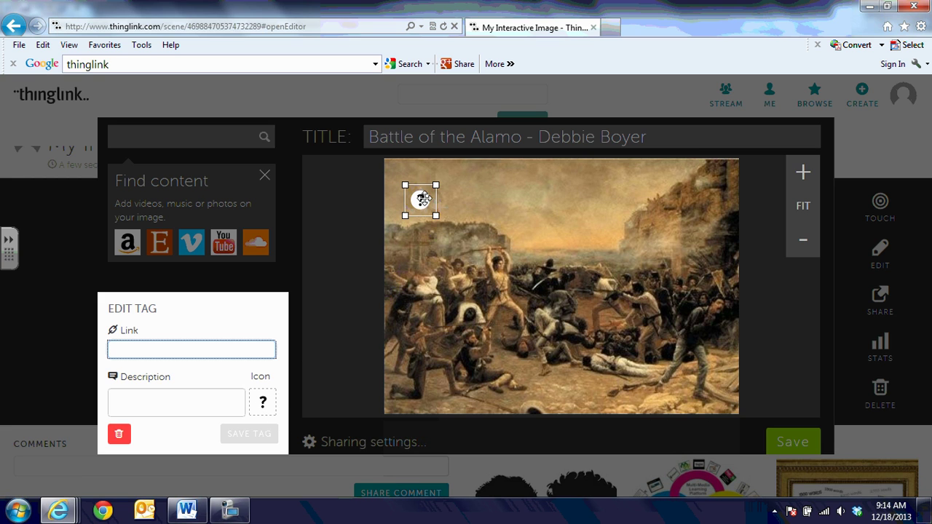
pyautogui.click(263, 405)
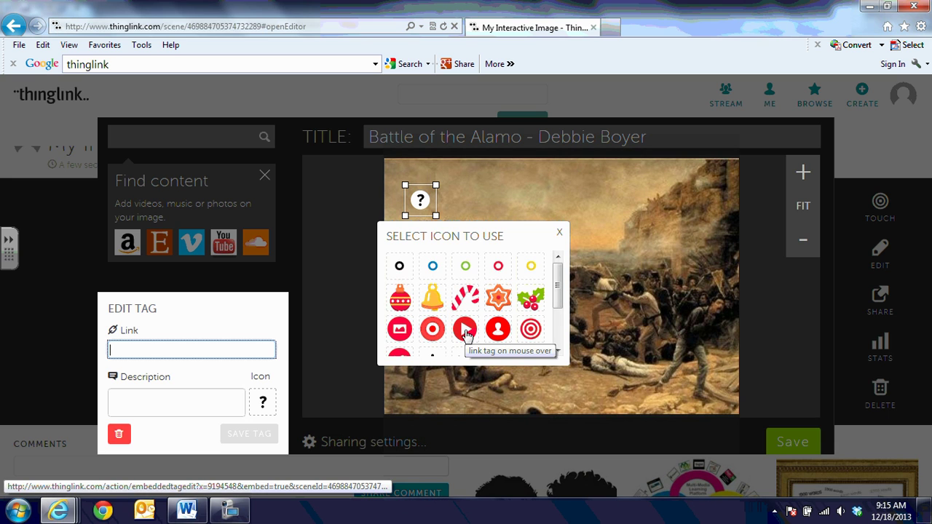
pyautogui.click(465, 330)
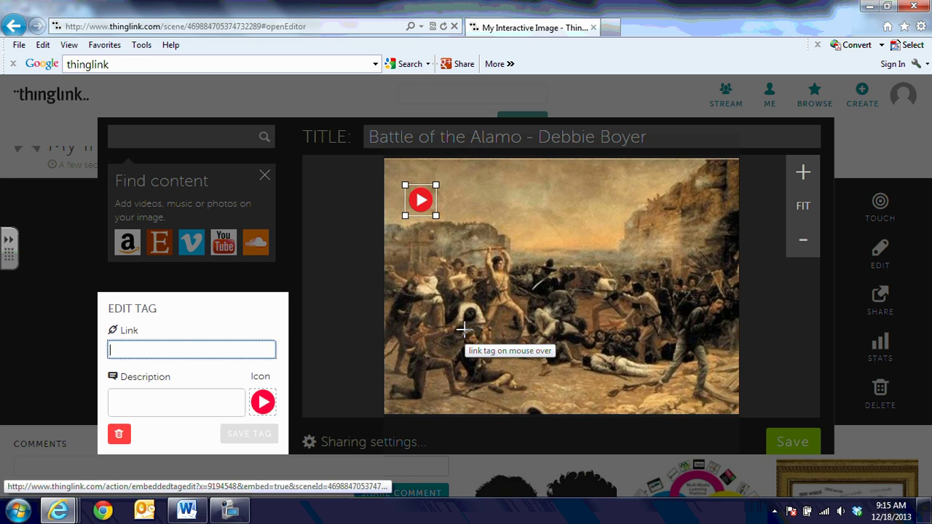
# Enter "Watch this video on the Battle of the Alamo." as the tag's description.
pyautogui.click(147, 399)
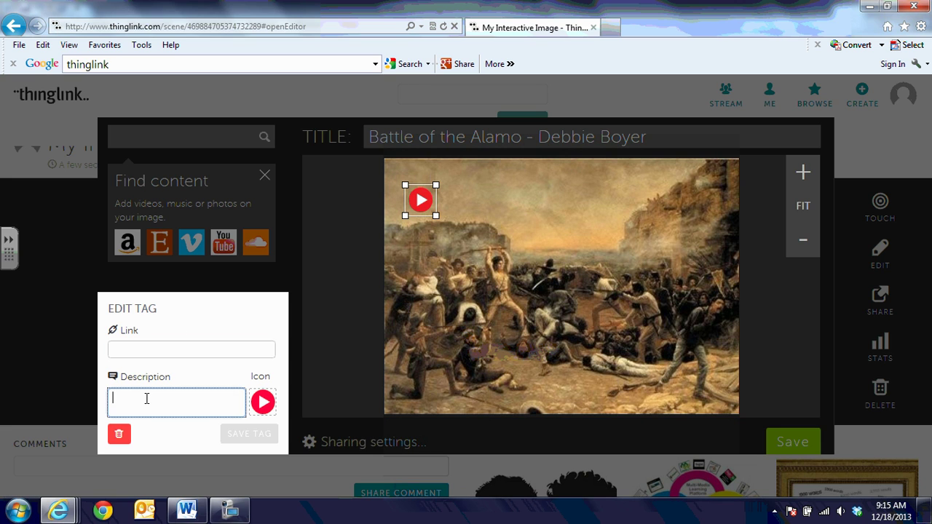
pyautogui.write('Watch thi')
pyautogui.write('s vi')
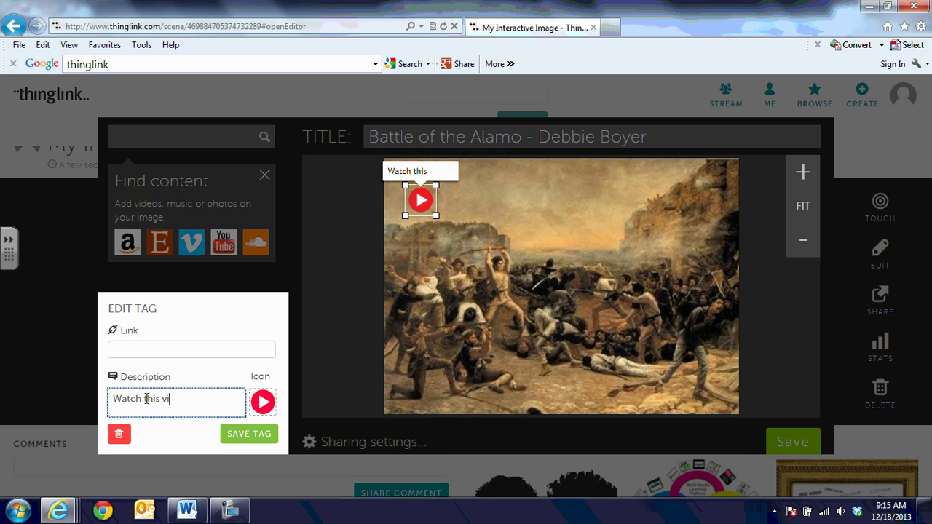
pyautogui.write('deo on the')
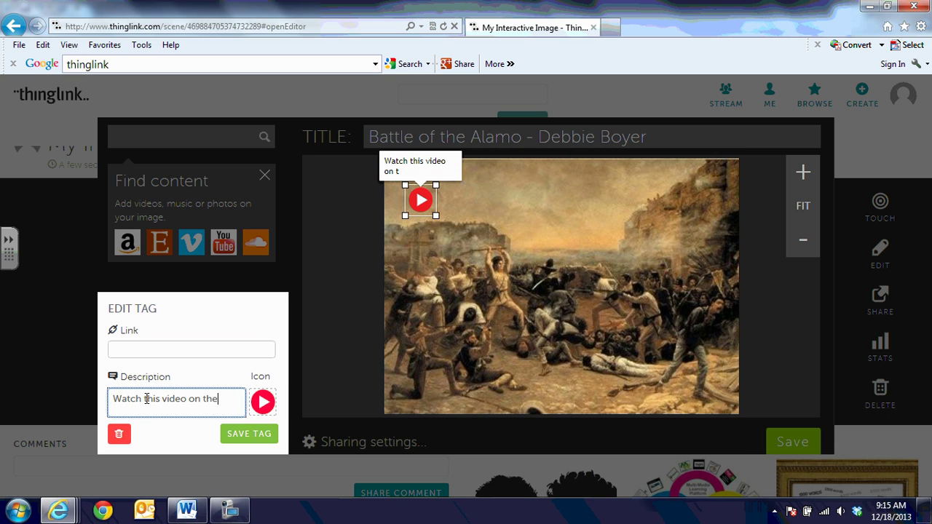
pyautogui.write(' Battle o')
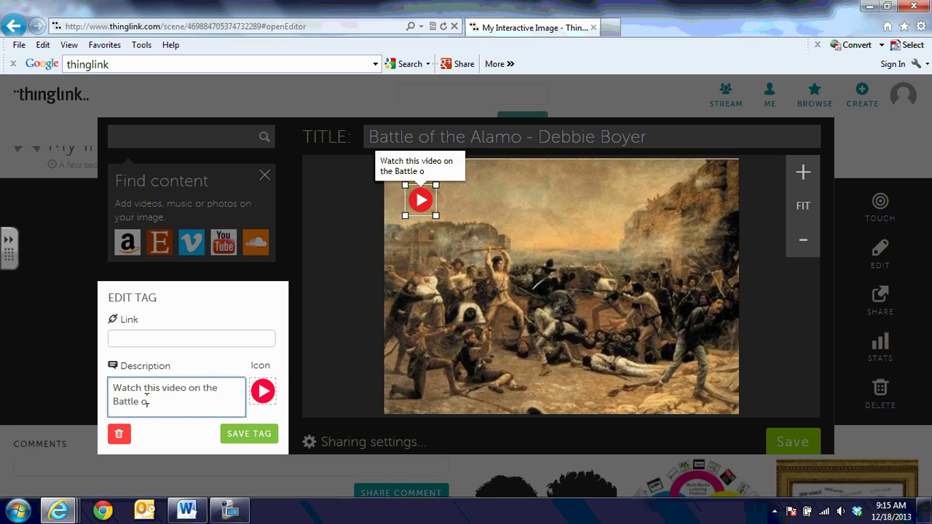
pyautogui.write('f the Alamo.')
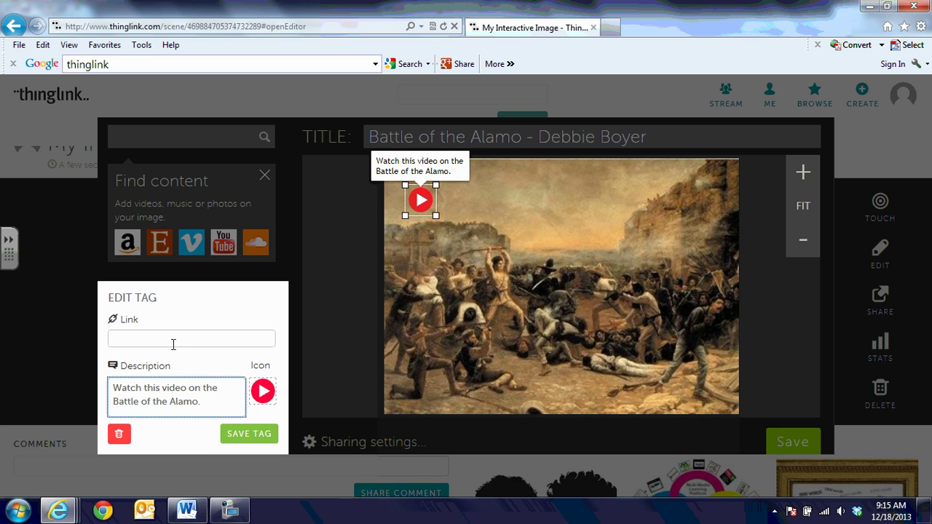
# Switch to the YouTube page "History Channel: The Alamo Deconstructed" and copy its web address.
pyautogui.click(58, 511)
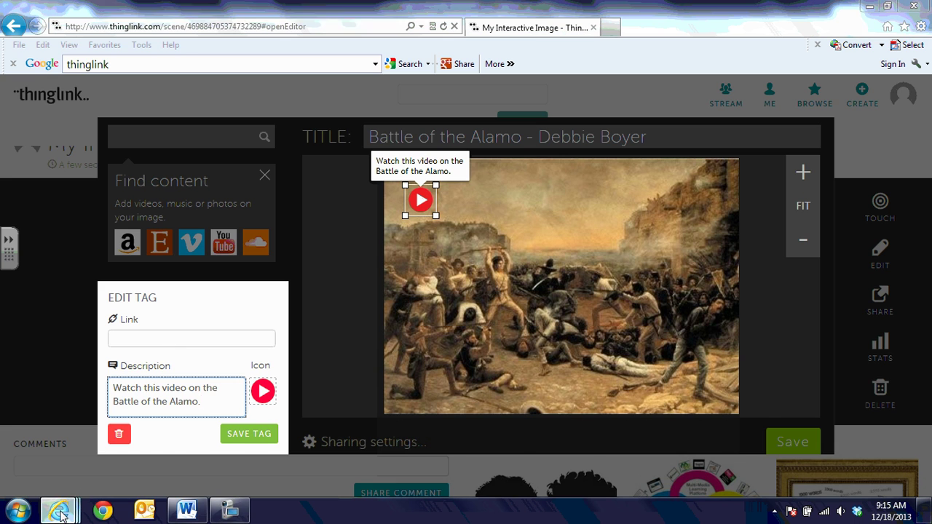
pyautogui.click(112, 457)
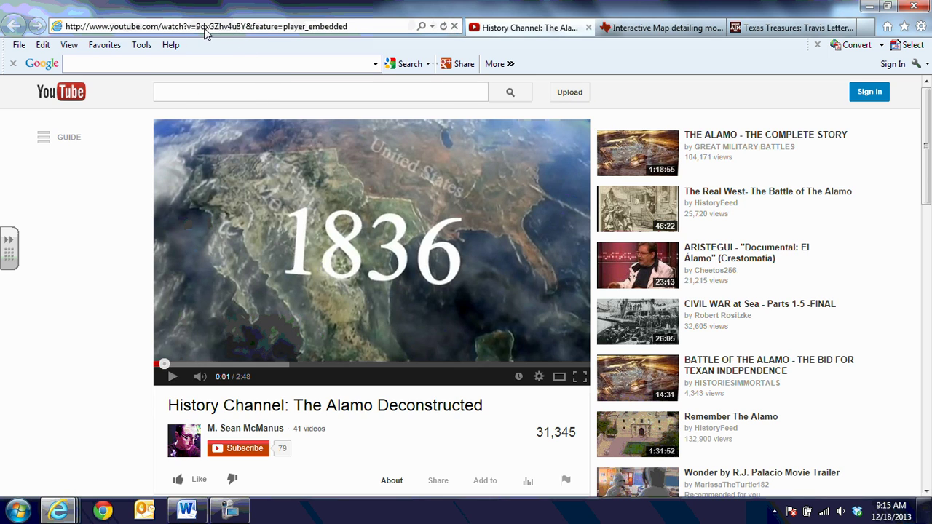
pyautogui.click(206, 29)
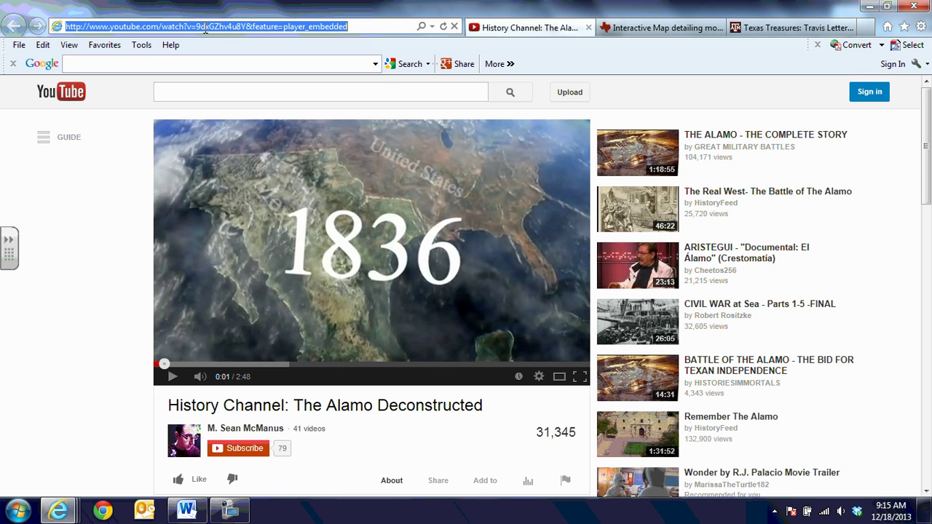
pyautogui.rightClick(205, 28)
pyautogui.click(237, 73)
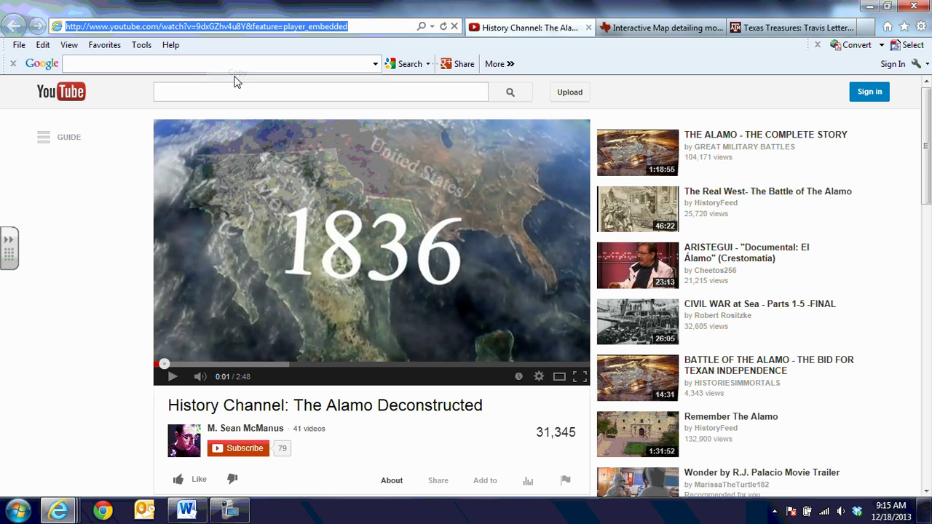
# Return to the ThingLink editor, paste the copied video address as the tag's link, and save the tag and the image.
pyautogui.click(67, 516)
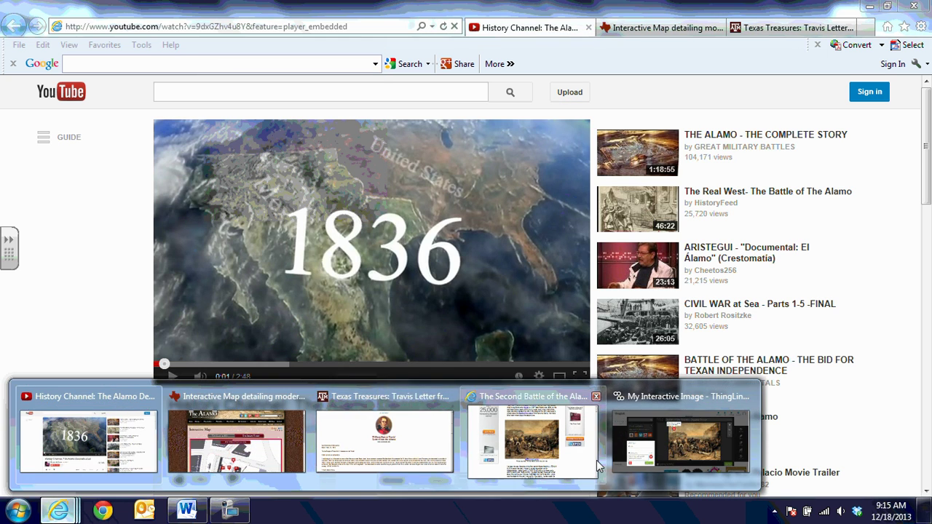
pyautogui.click(692, 438)
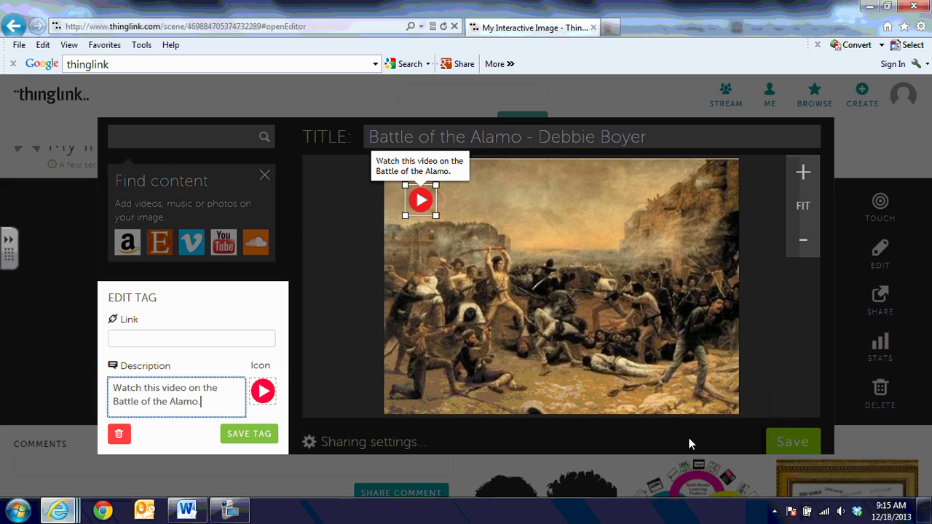
pyautogui.click(162, 338)
pyautogui.rightClick(162, 337)
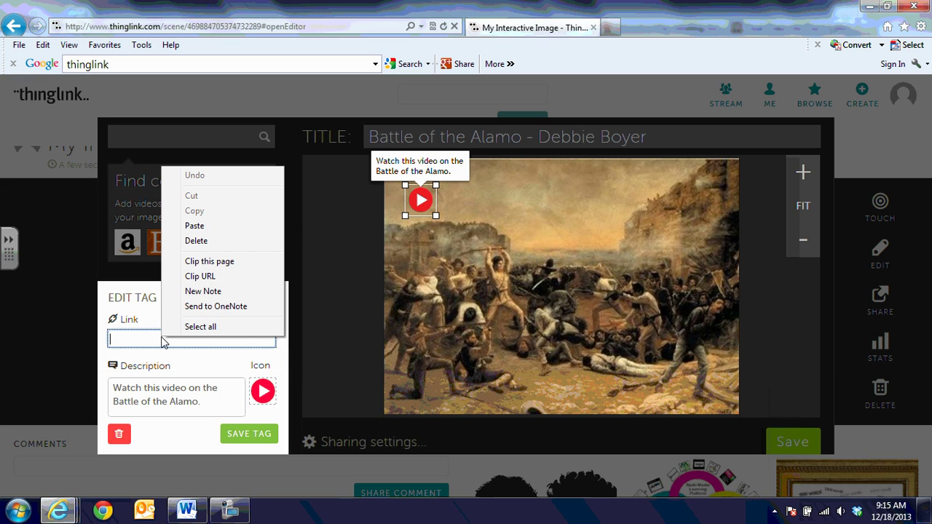
pyautogui.click(216, 230)
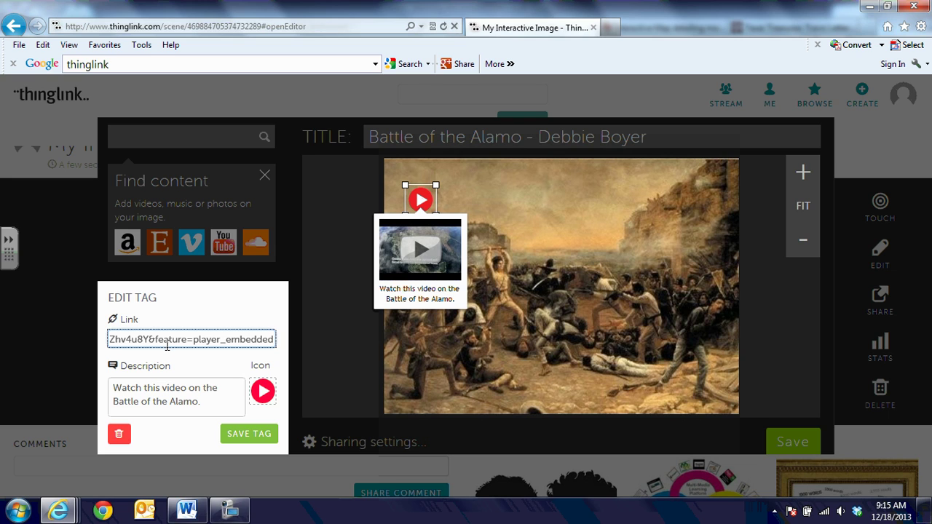
pyautogui.click(249, 434)
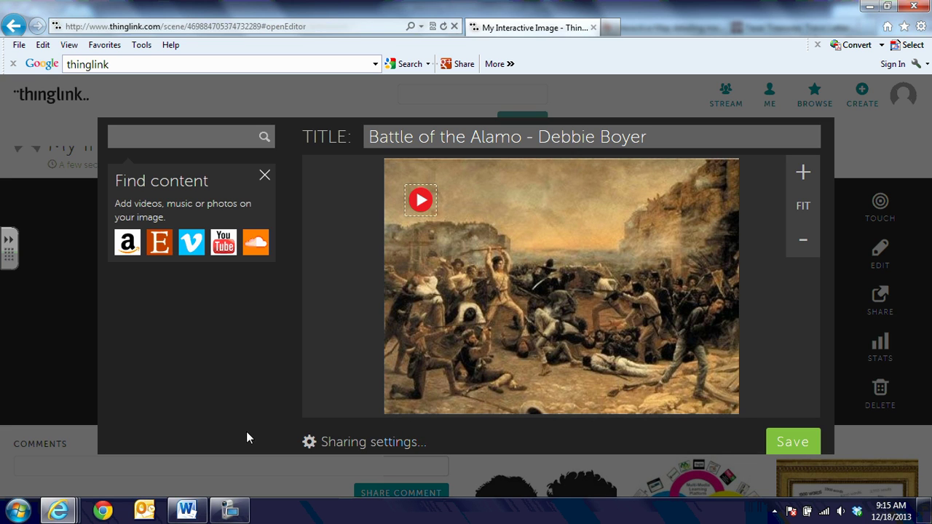
pyautogui.click(786, 443)
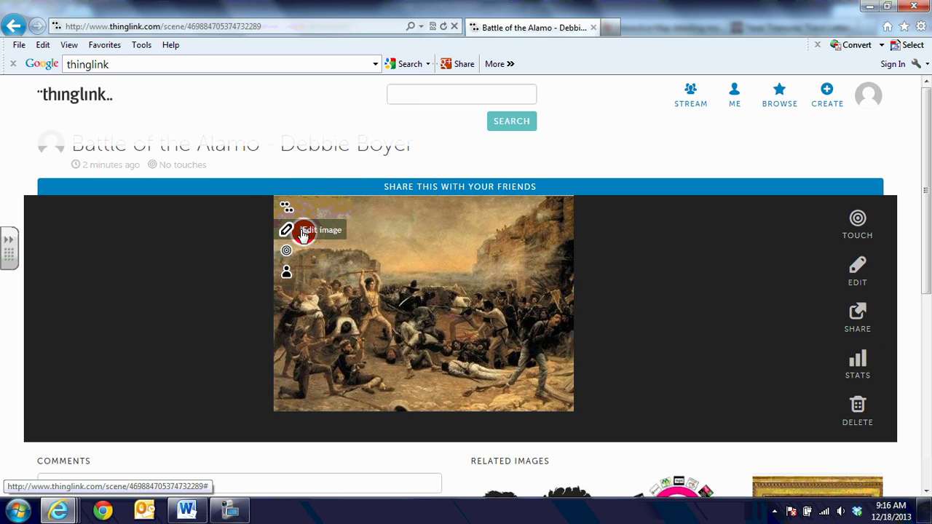
# Preview the play tag on the saved image and start its linked video.
pyautogui.moveTo(316, 248)
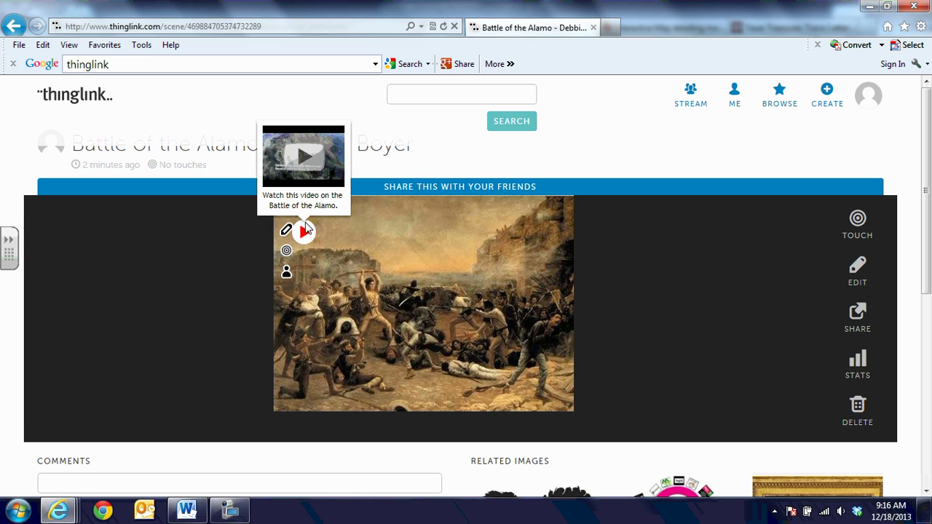
pyautogui.moveTo(304, 231)
pyautogui.click(306, 155)
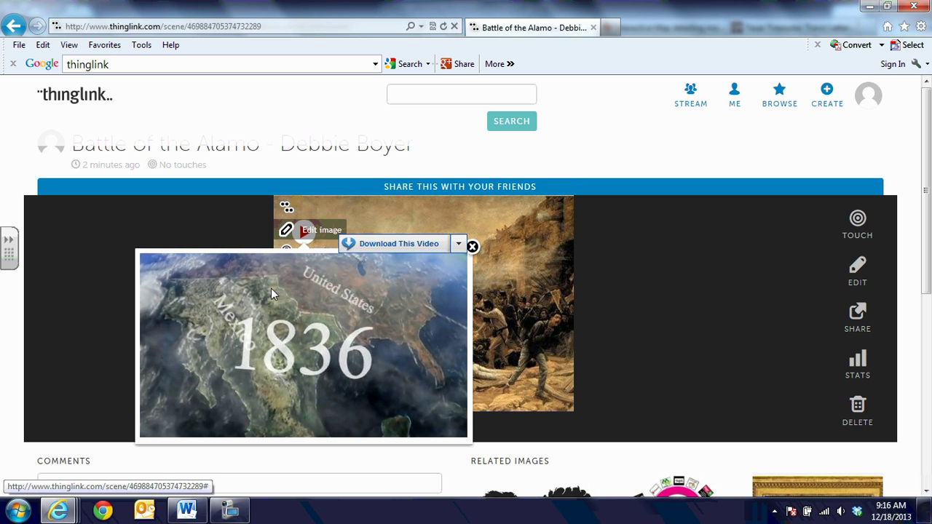
# Pause the preview video, then reopen the image for editing and move the play tag slightly to the right, saving the tag.
pyautogui.click(158, 429)
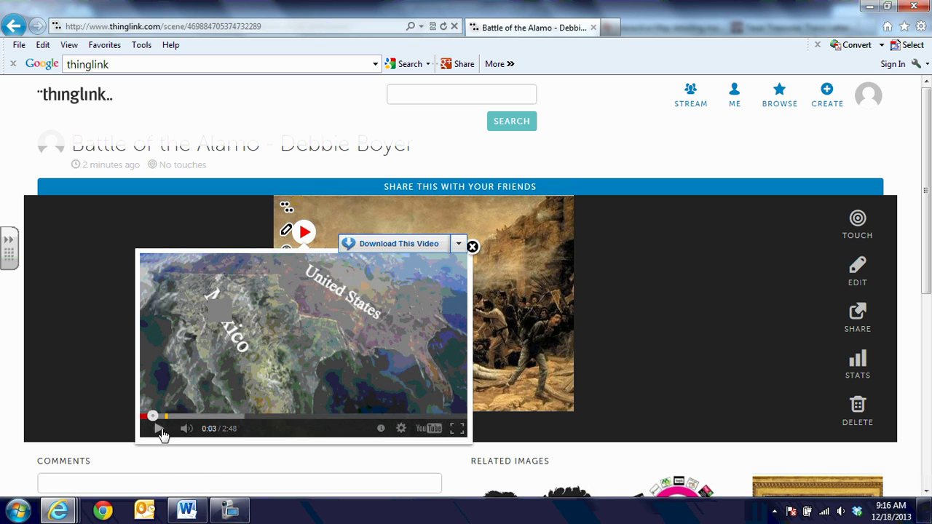
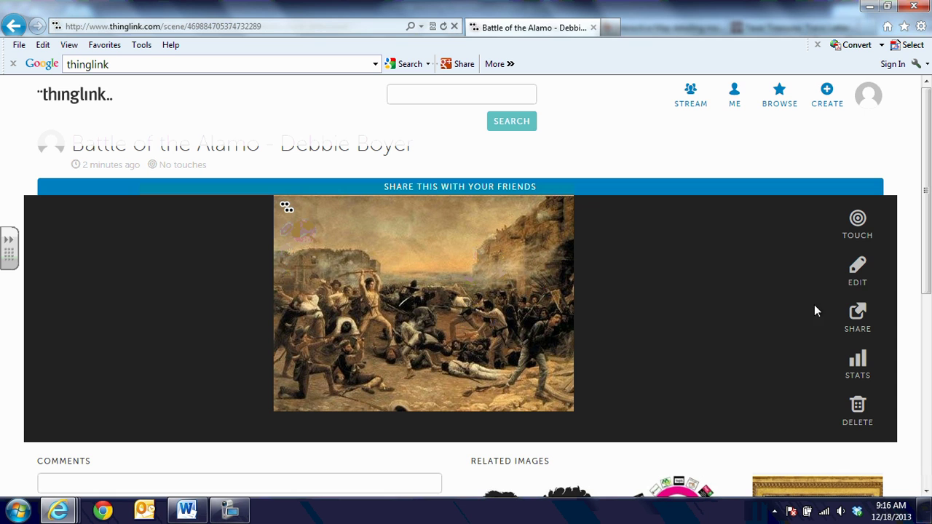
pyautogui.click(858, 266)
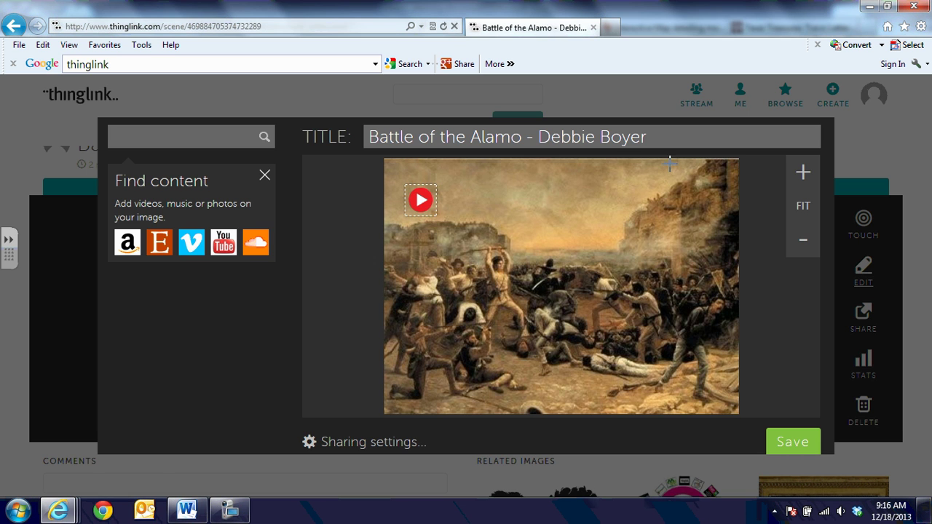
pyautogui.click(430, 204)
pyautogui.moveTo(430, 203); pyautogui.dragTo(466, 206)
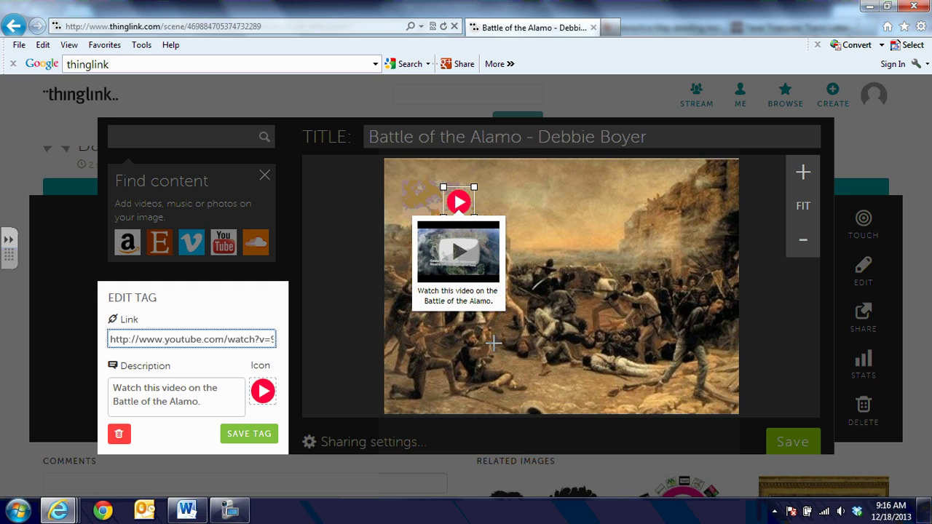
pyautogui.press('Return')
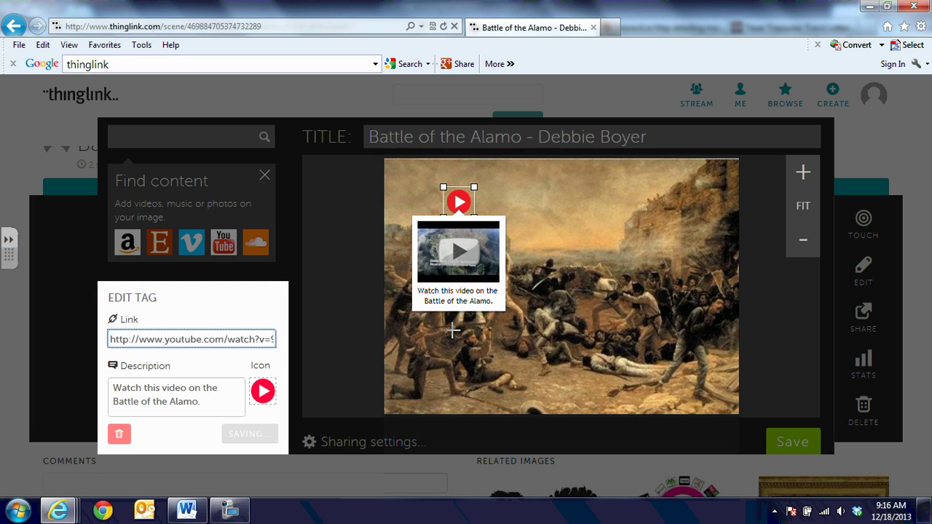
# Add a second tag on the fighters below the play tag and give it the black heart icon.
pyautogui.click(453, 332)
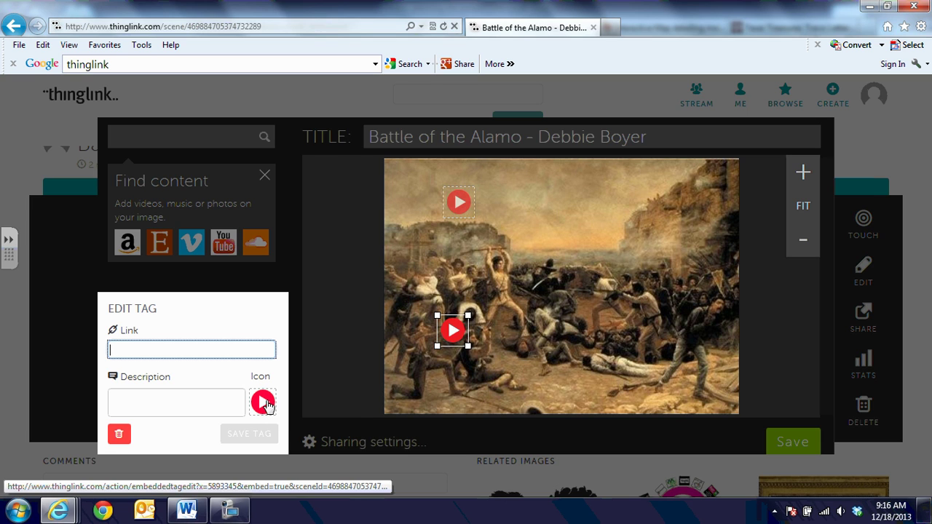
pyautogui.click(263, 403)
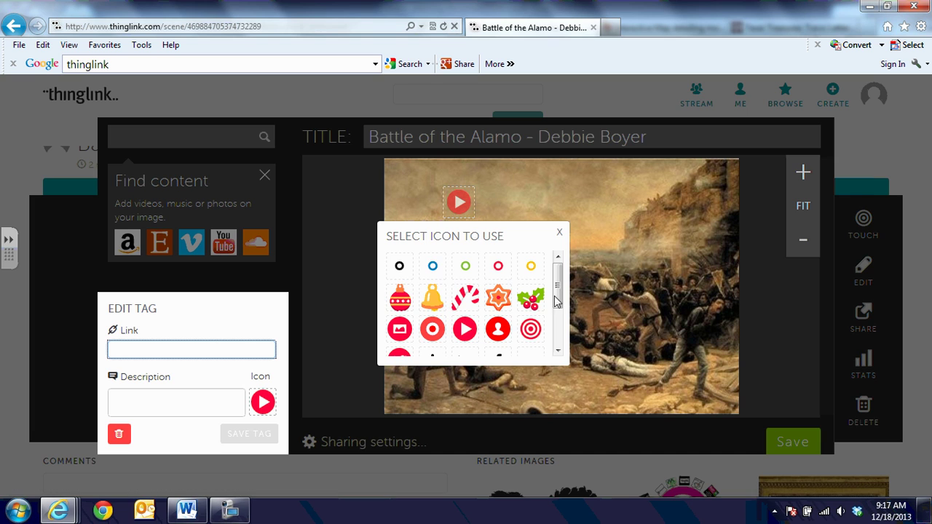
pyautogui.moveTo(557, 301); pyautogui.dragTo(557, 335)
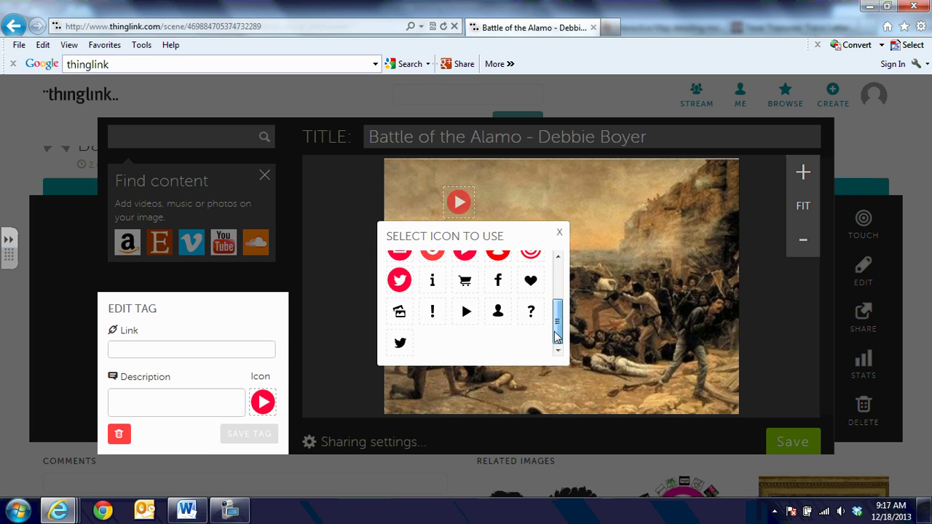
pyautogui.click(531, 281)
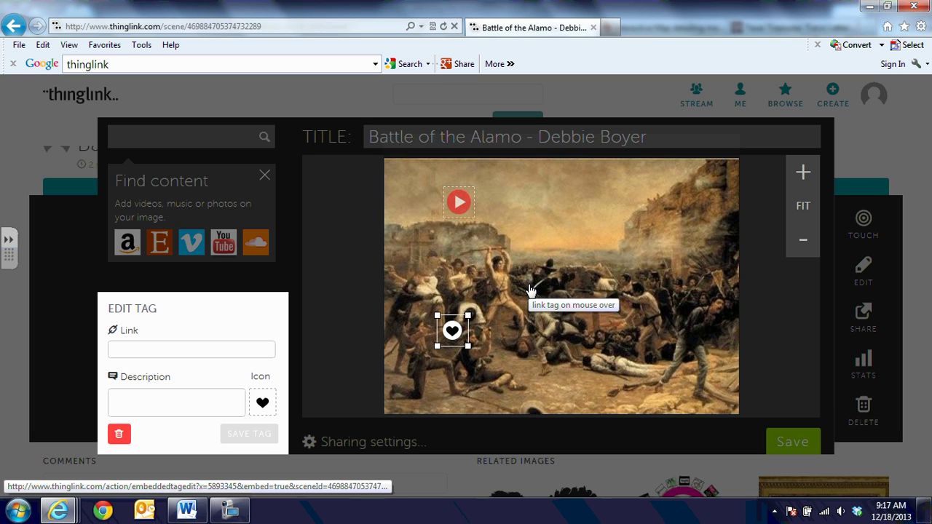
# Enter "Explore this primarty document letter written by William B. Travis." as the heart tag's description.
pyautogui.click(201, 398)
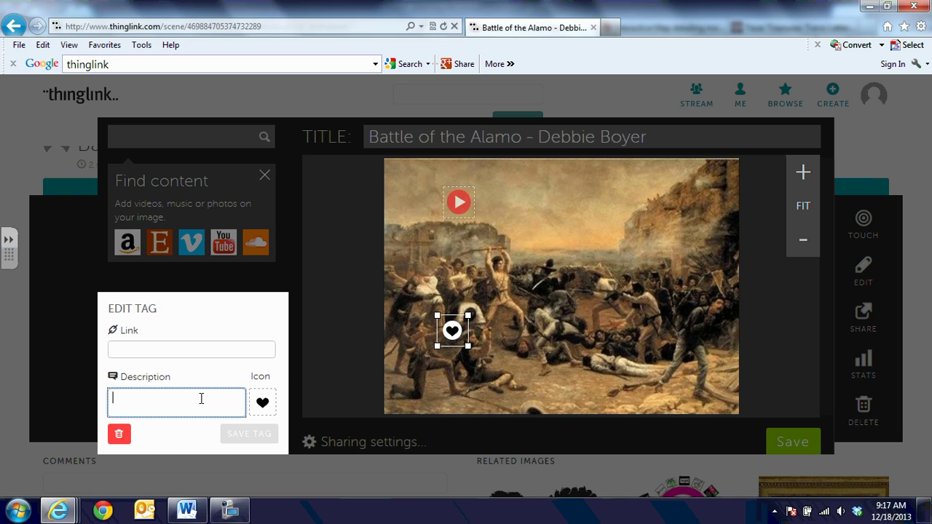
pyautogui.write('Explore this primar')
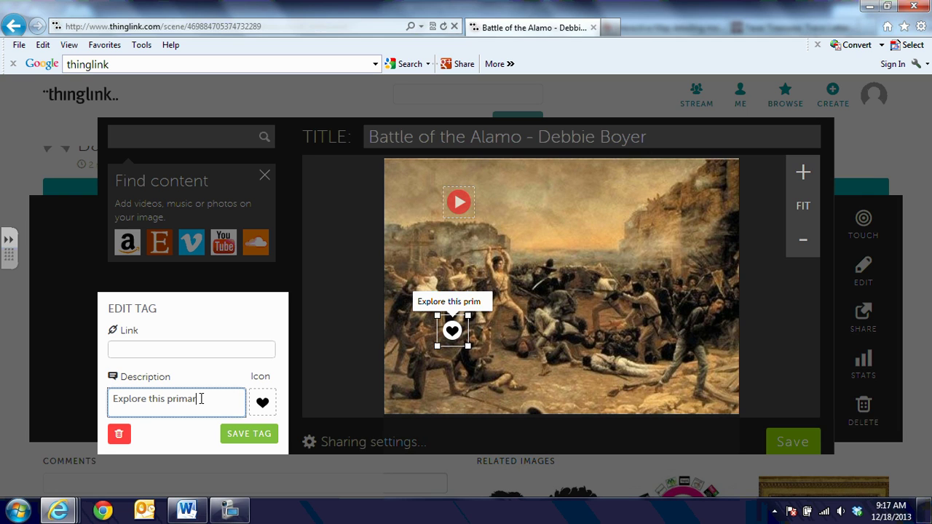
pyautogui.write('ty document ')
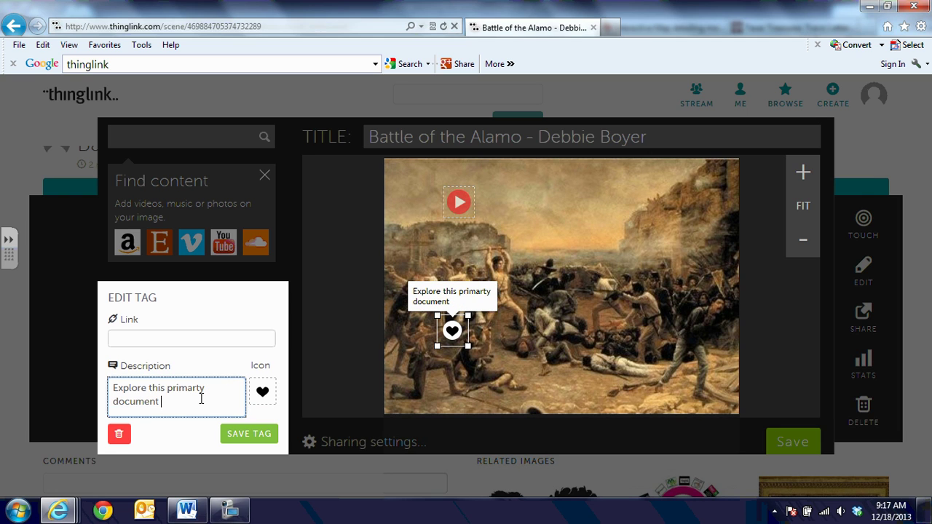
pyautogui.write('letter')
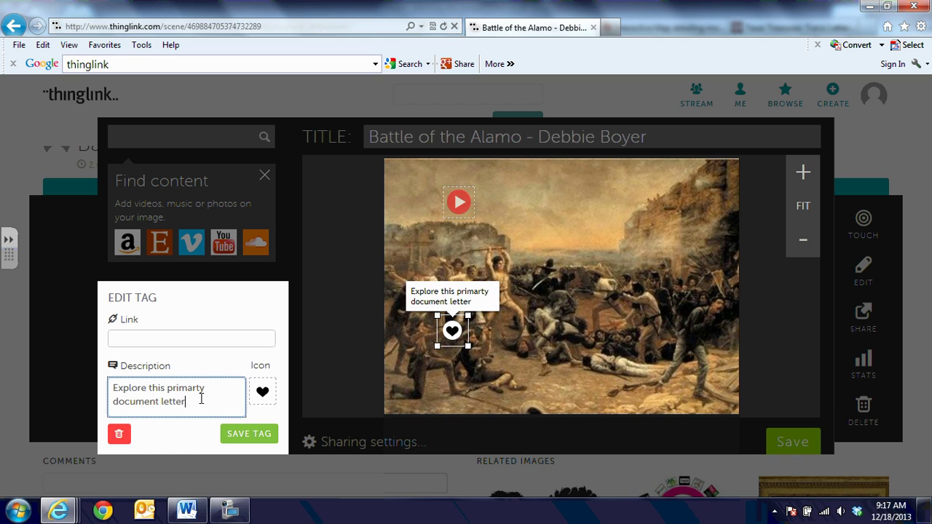
pyautogui.write(' written by ')
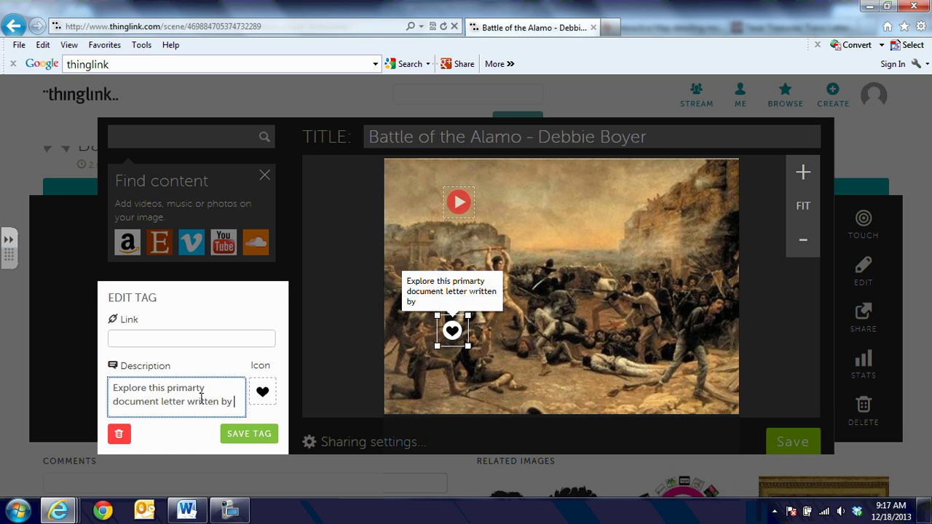
pyautogui.write('William')
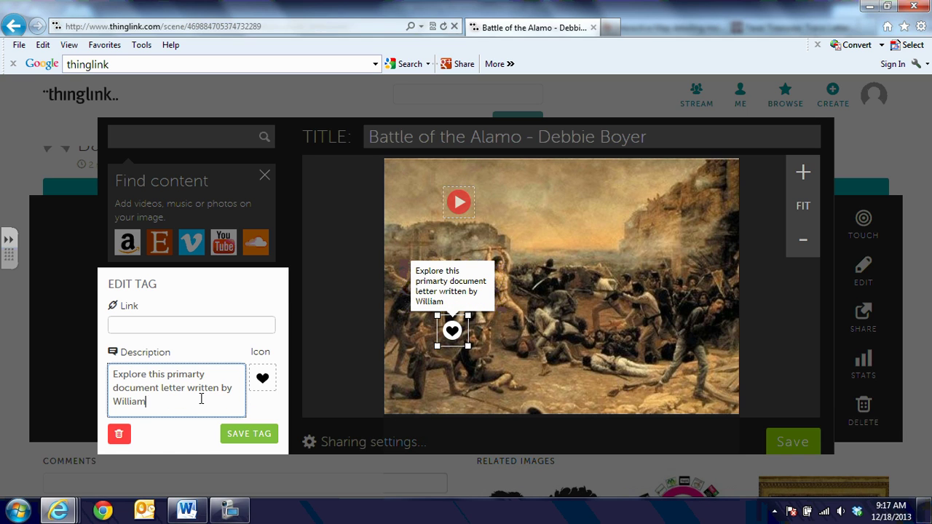
pyautogui.write(' B. Trave')
pyautogui.press('BackSpace')
pyautogui.write('is.')
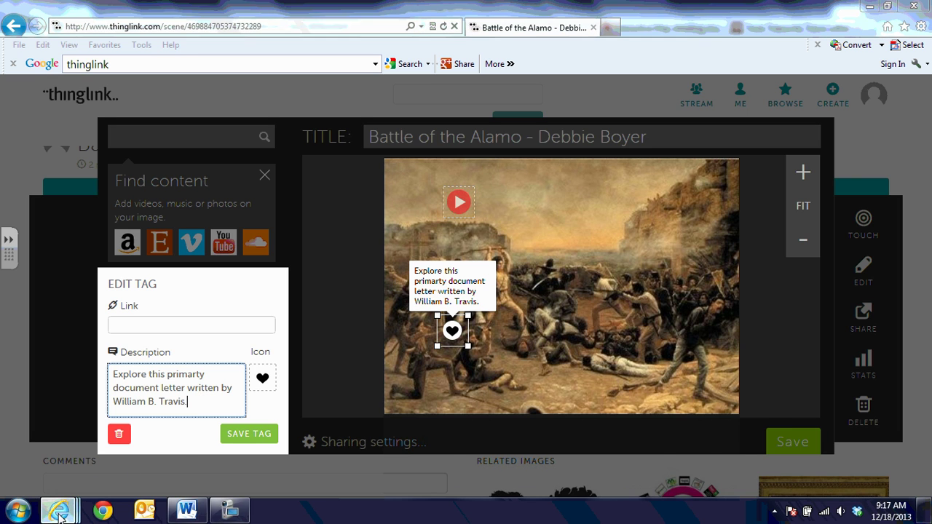
# Switch to the "Texas Treasures: Travis Letter" page and copy its web address.
pyautogui.click(402, 445)
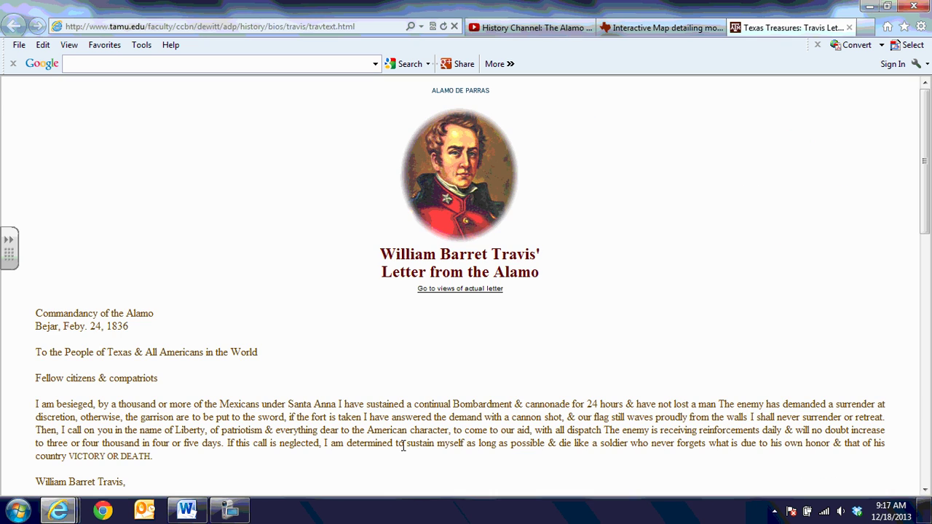
pyautogui.click(235, 29)
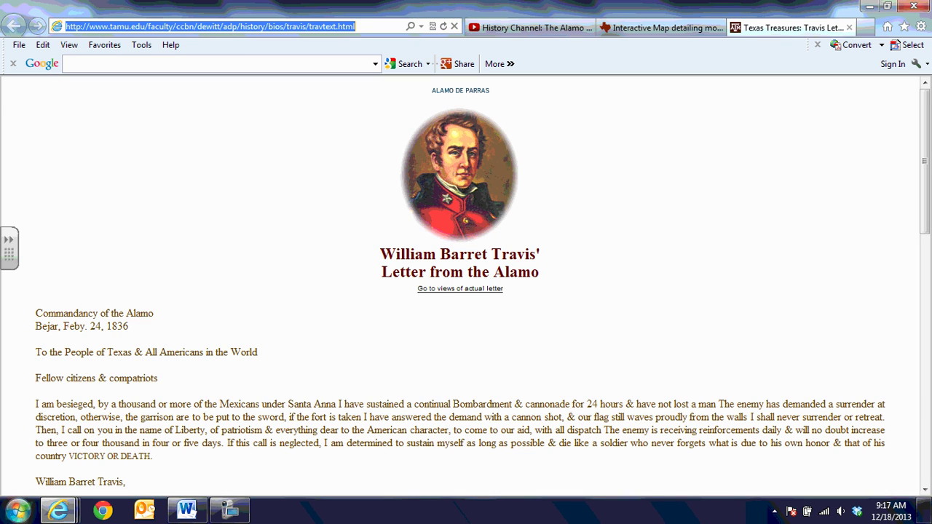
pyautogui.click(59, 512)
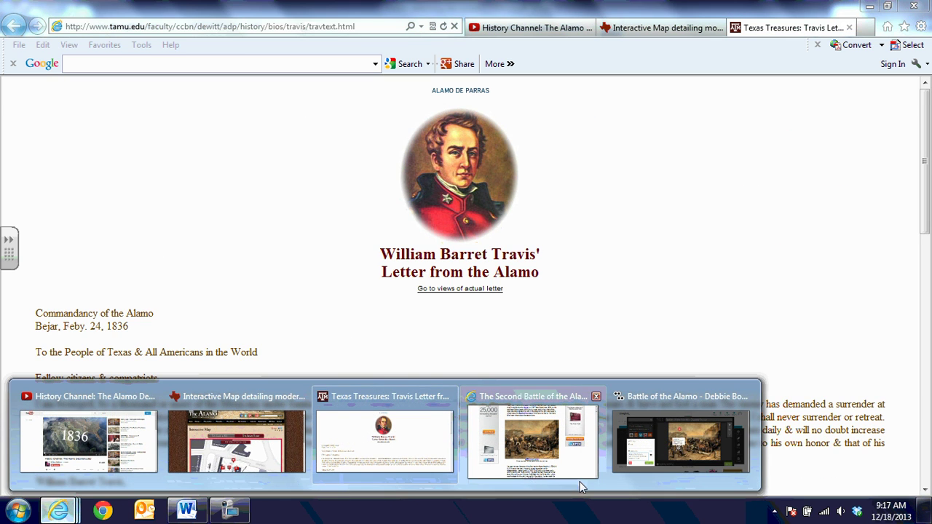
# Return to the ThingLink editor, paste the copied letter address as the heart tag's link, and save the tag.
pyautogui.click(661, 464)
pyautogui.click(199, 325)
pyautogui.hotkey('ctrl', 'v')
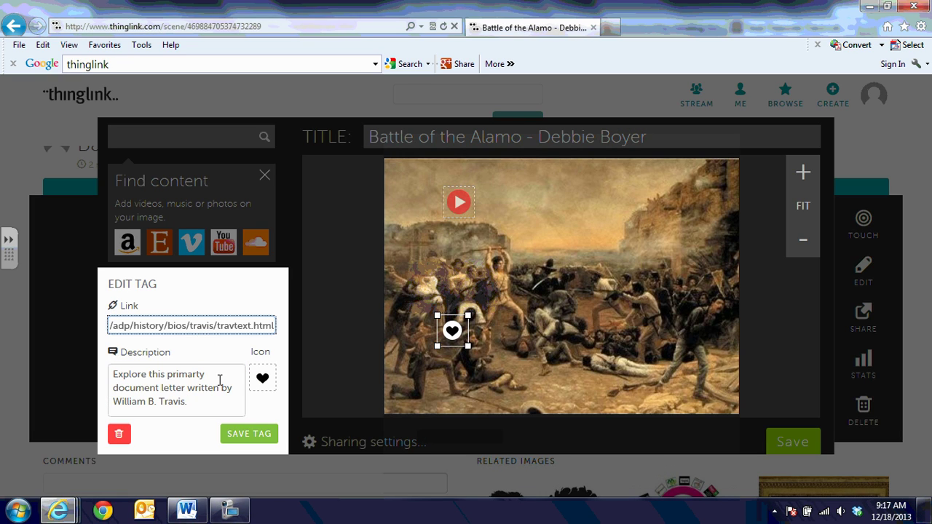
pyautogui.click(243, 436)
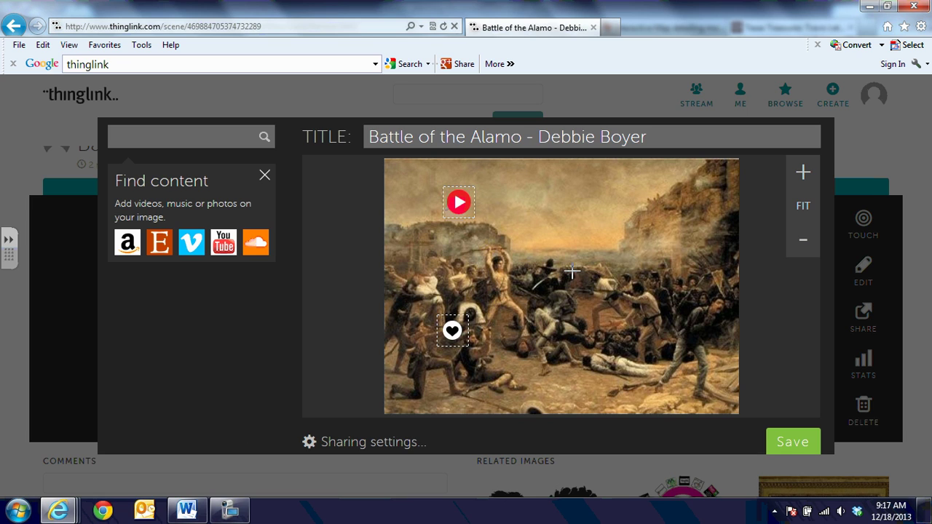
# Add a third tag in the lower middle of the painting and give it the question mark icon.
pyautogui.click(560, 370)
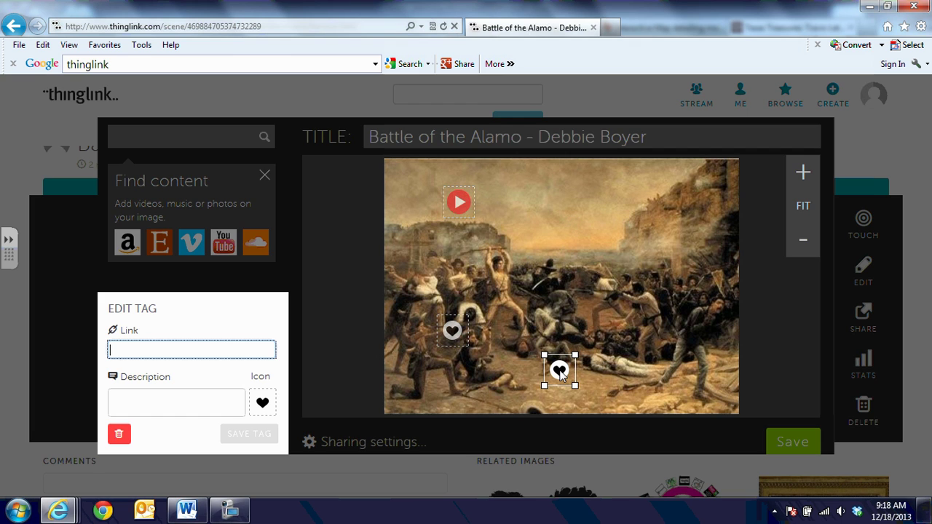
pyautogui.click(262, 403)
pyautogui.moveTo(553, 306); pyautogui.dragTo(547, 344)
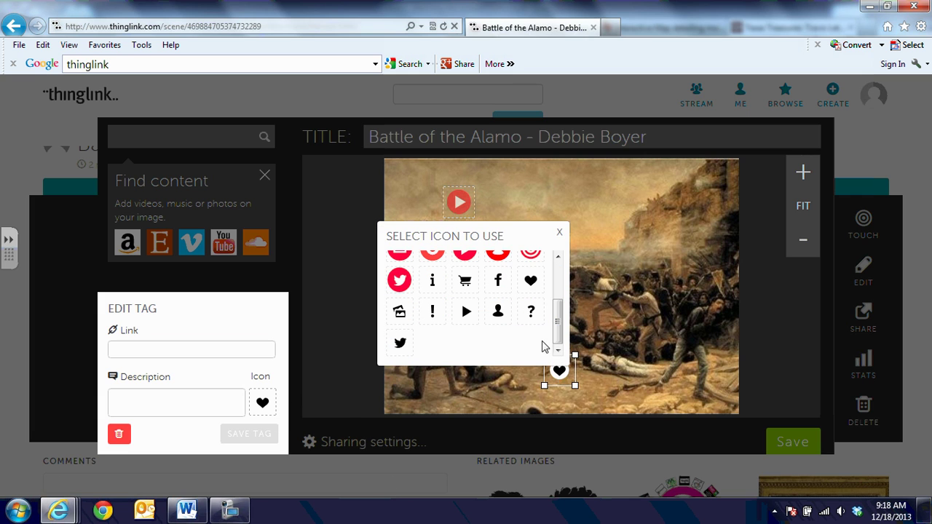
pyautogui.click(531, 310)
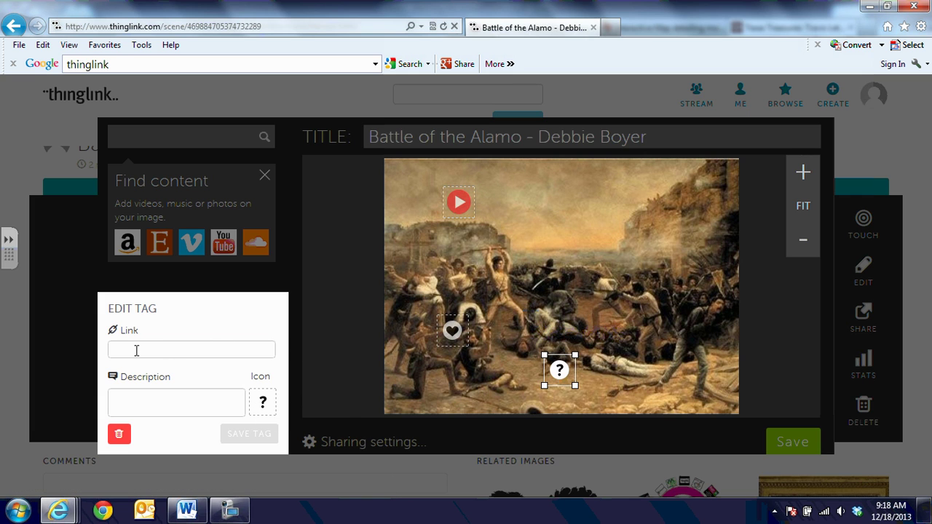
# Enter "What are the major contributions of William B. Travis?" as the question mark tag's description and save the tag.
pyautogui.click(121, 399)
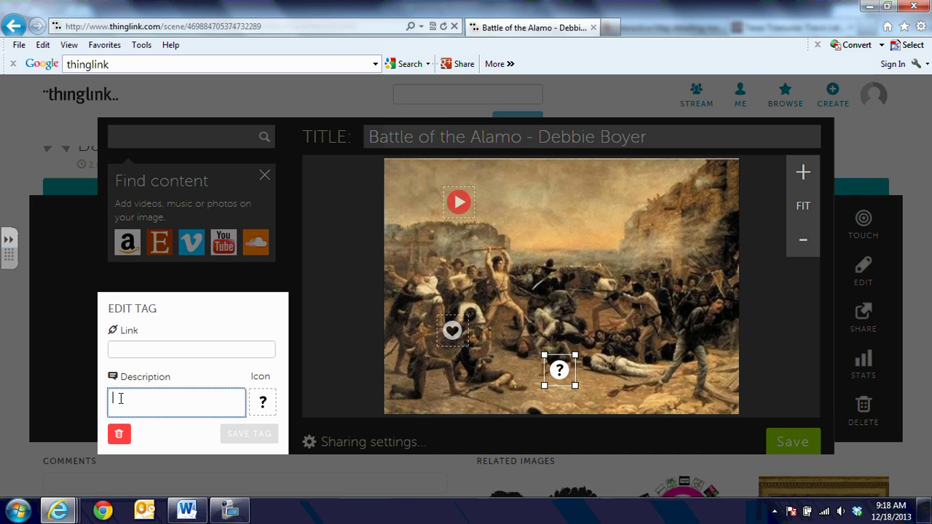
pyautogui.write('W')
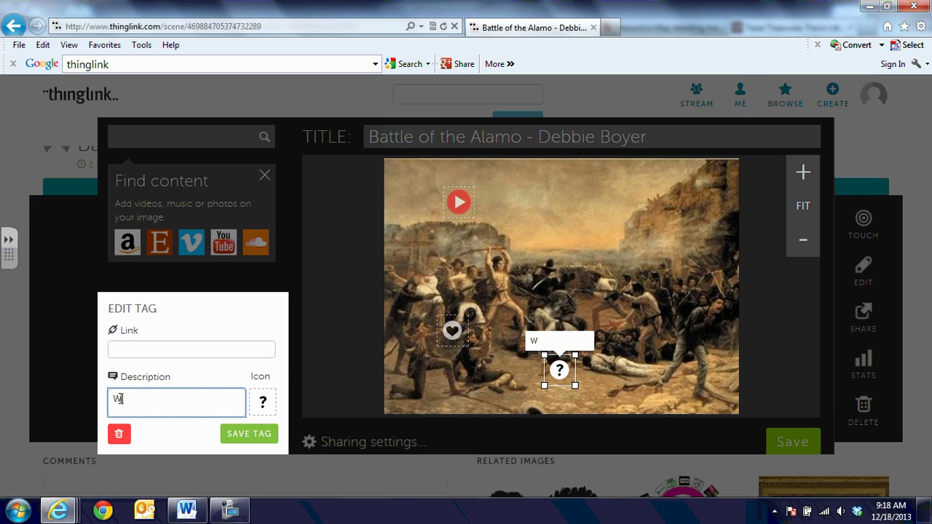
pyautogui.write('hat are the')
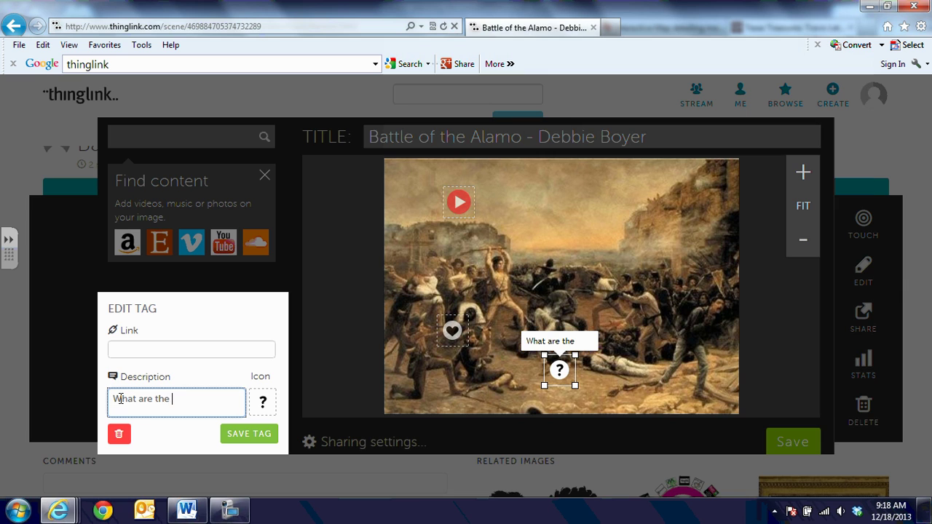
pyautogui.write(' major contributions of William')
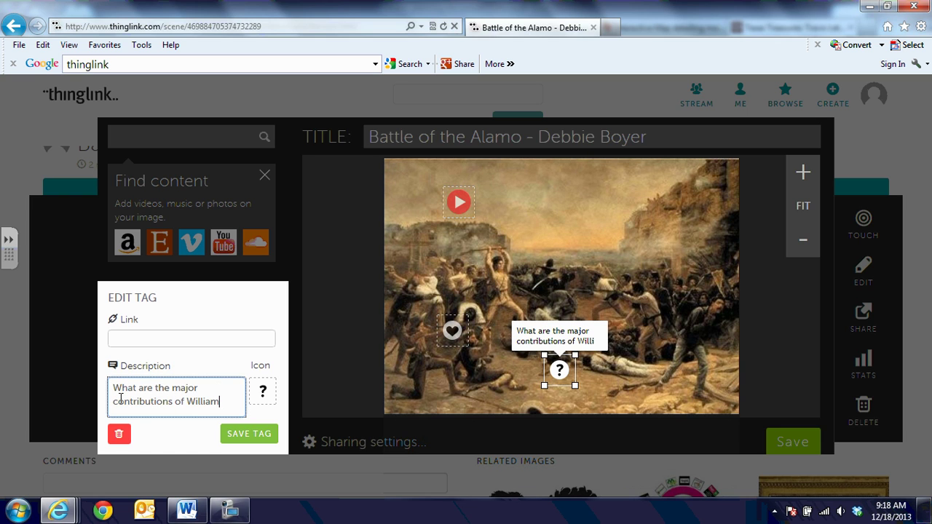
pyautogui.write(' B. Travis?')
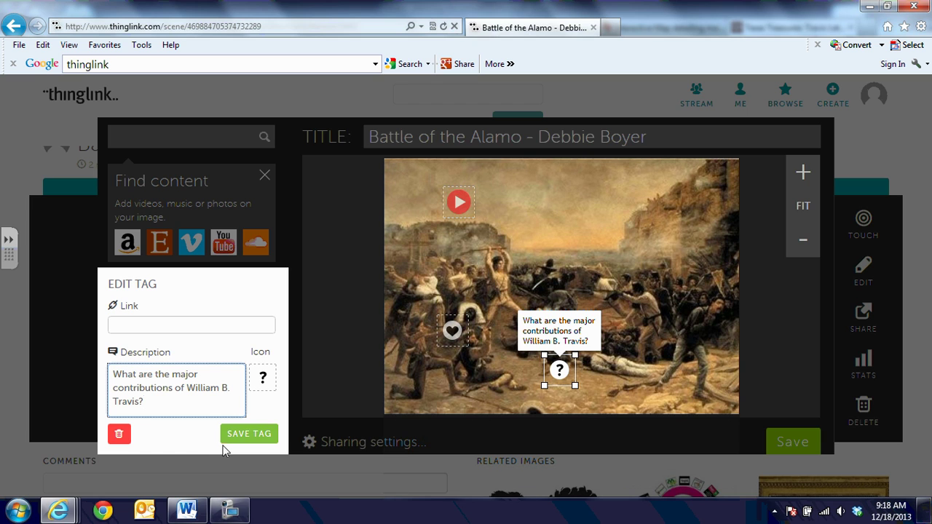
pyautogui.click(244, 436)
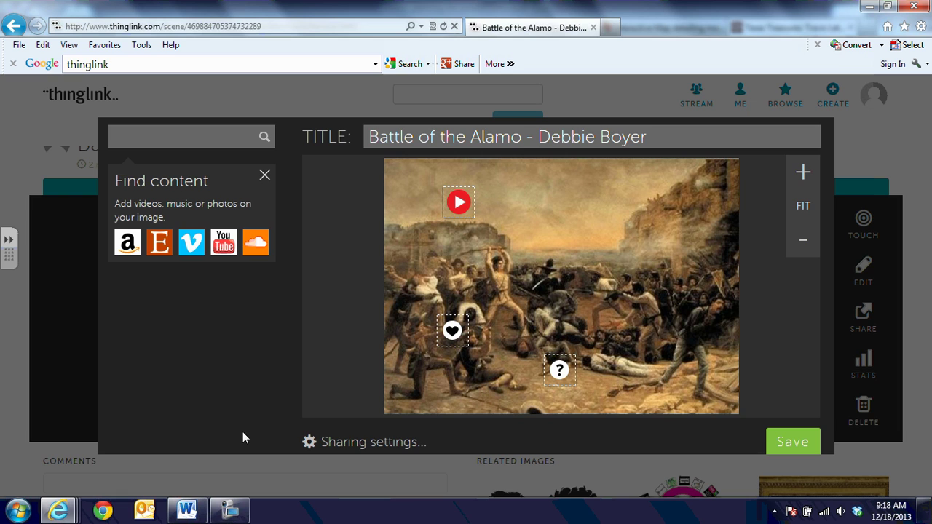
# Add a fourth tag in the upper right of the painting and give it the red target icon.
pyautogui.click(682, 191)
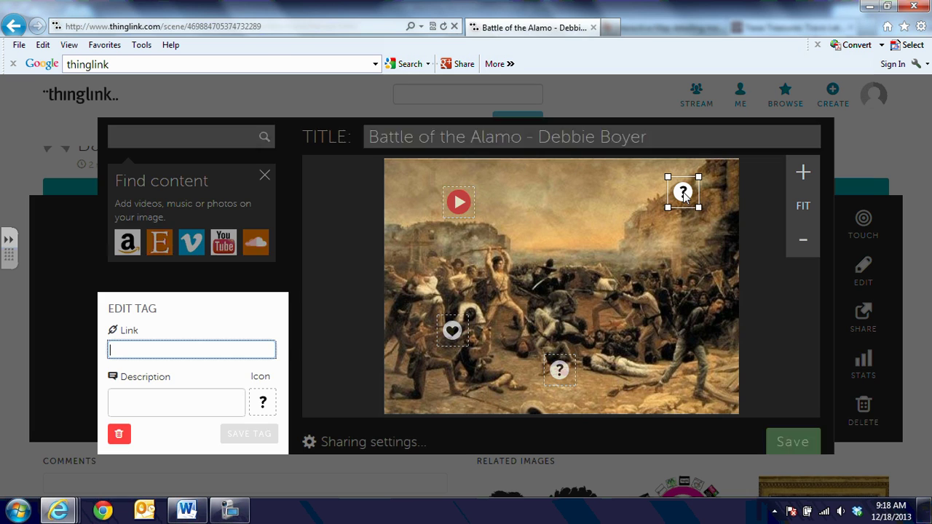
pyautogui.click(264, 401)
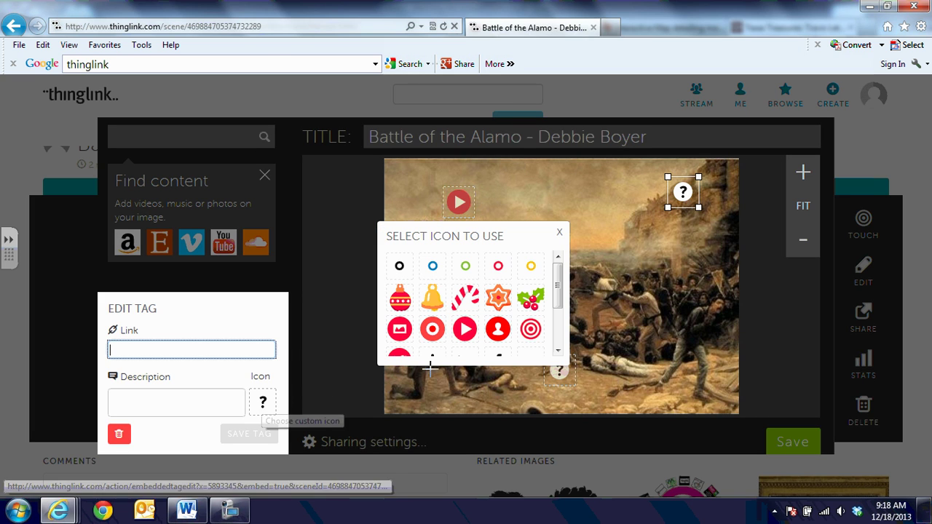
pyautogui.click(531, 330)
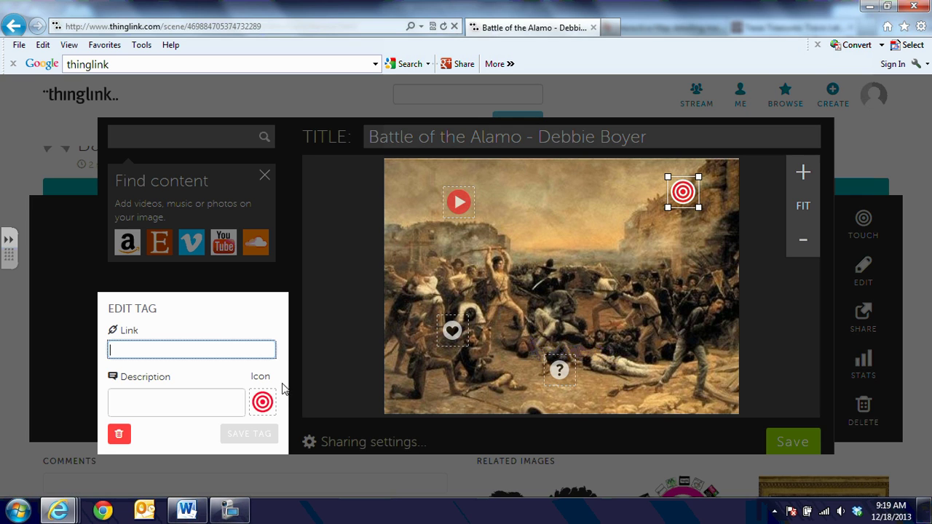
# Copy the selected one-page newspaper assignment from the Alamo planning document in Word and return to the ThingLink editor.
pyautogui.click(182, 511)
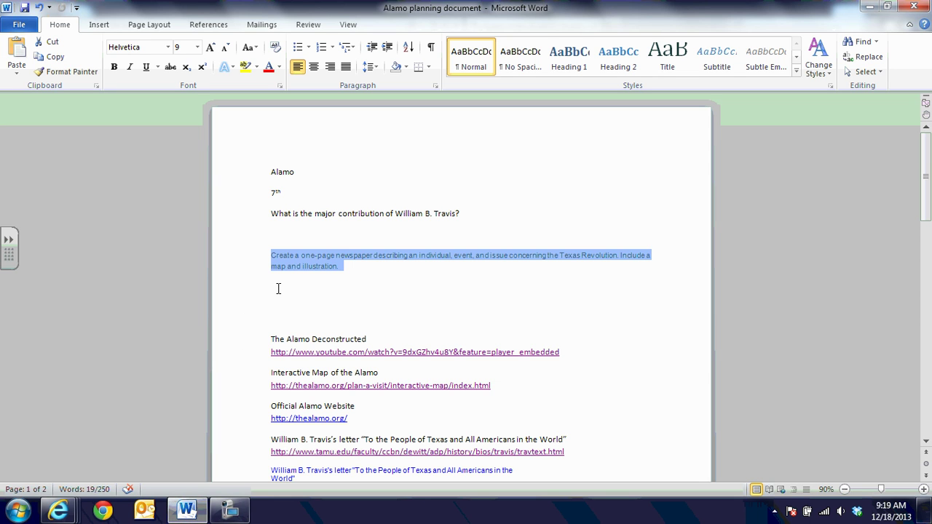
pyautogui.click(79, 515)
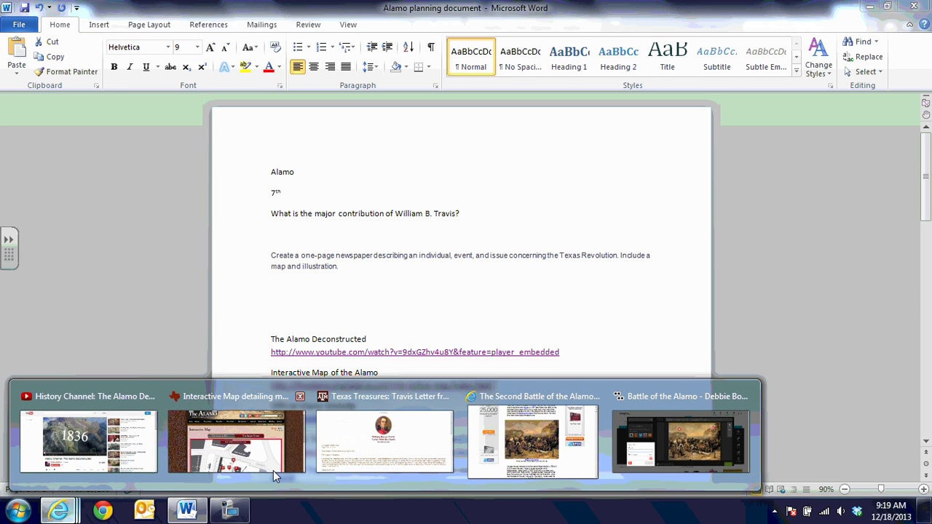
pyautogui.moveTo(234, 468)
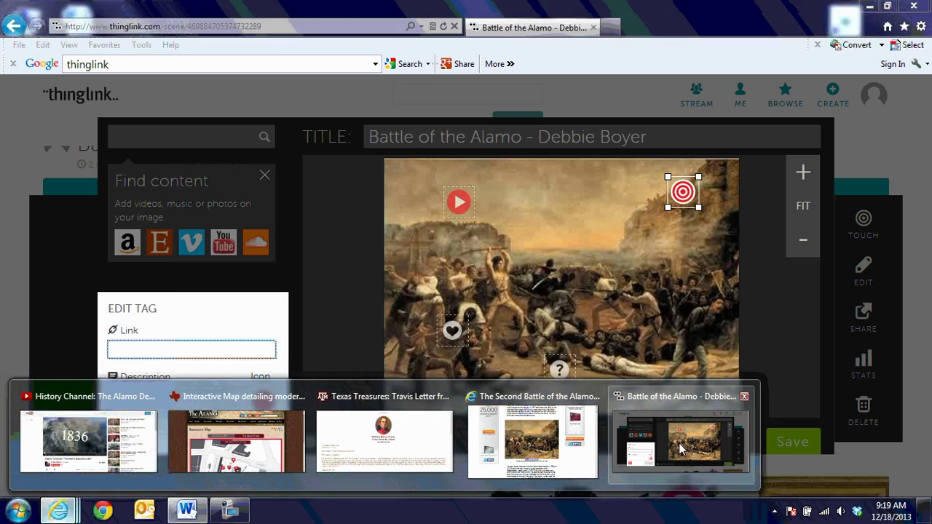
pyautogui.click(681, 440)
# Save the target tag with the description "Create a one-page newspaper describing an individual, event, and issue concerning the Texas Revolution. Include a map and illustration.".
pyautogui.click(159, 397)
pyautogui.write('Create a one-page newspaper describing an individual, event, and issue concerning the Texas Revolution. Include a map and illustration.')
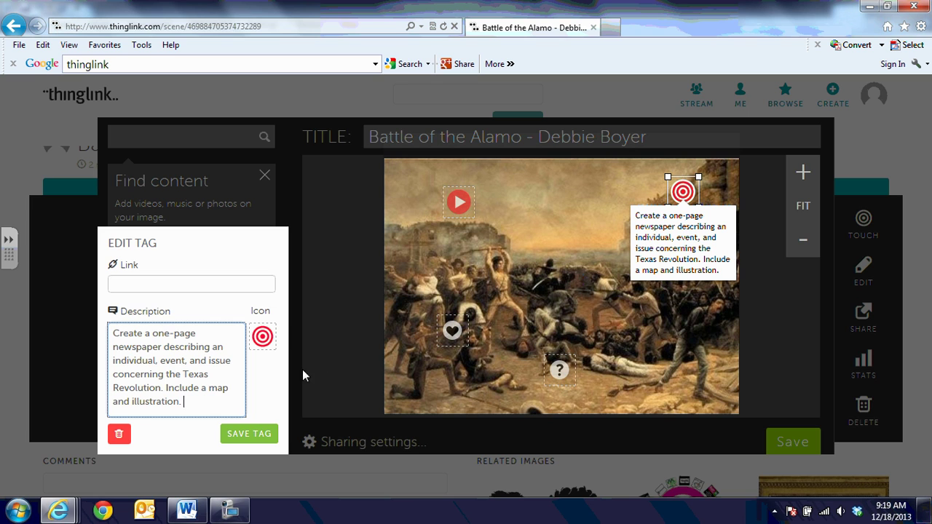
pyautogui.click(251, 435)
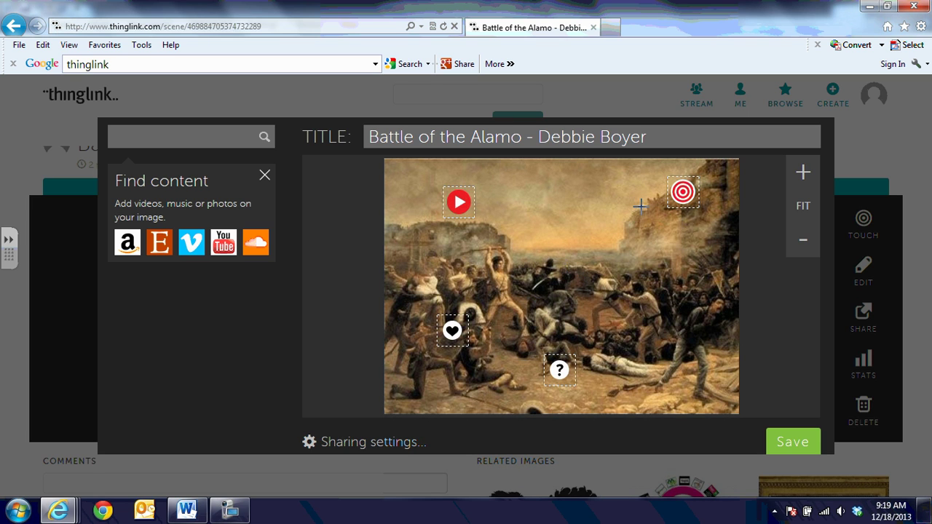
# Move the target tag slightly lower on the painting, and open the question mark tag for a check without changing it.
pyautogui.click(692, 189)
pyautogui.moveTo(691, 189); pyautogui.dragTo(690, 208)
pyautogui.click(559, 370)
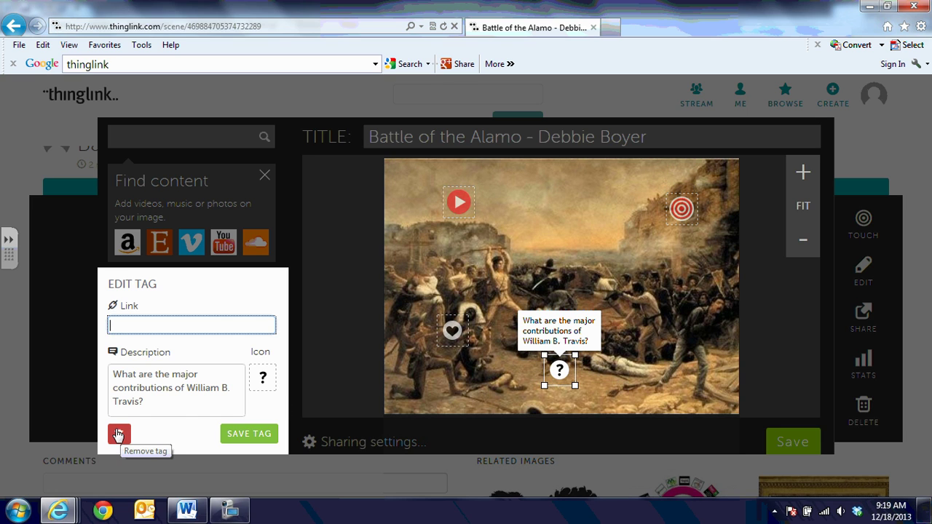
pyautogui.click(689, 359)
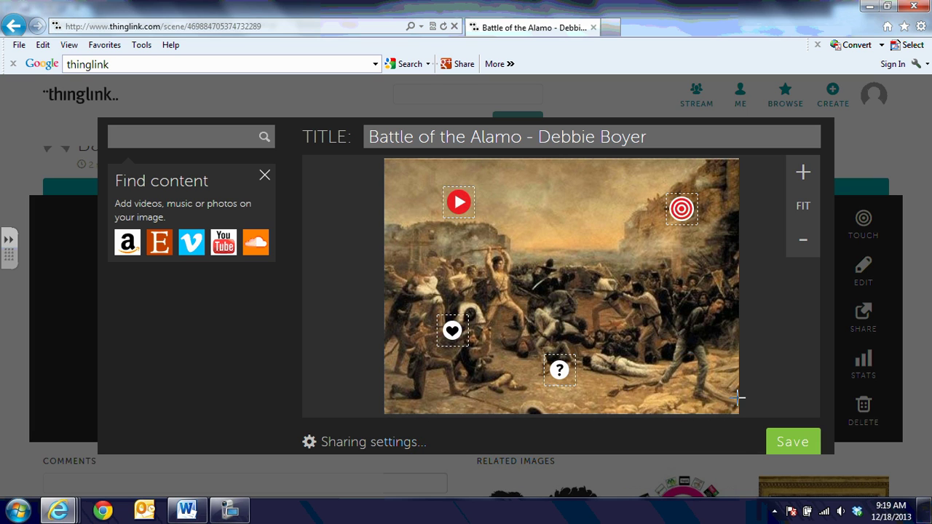
# Save the tagged image and preview the pop-up text of the question mark and target tags.
pyautogui.click(786, 446)
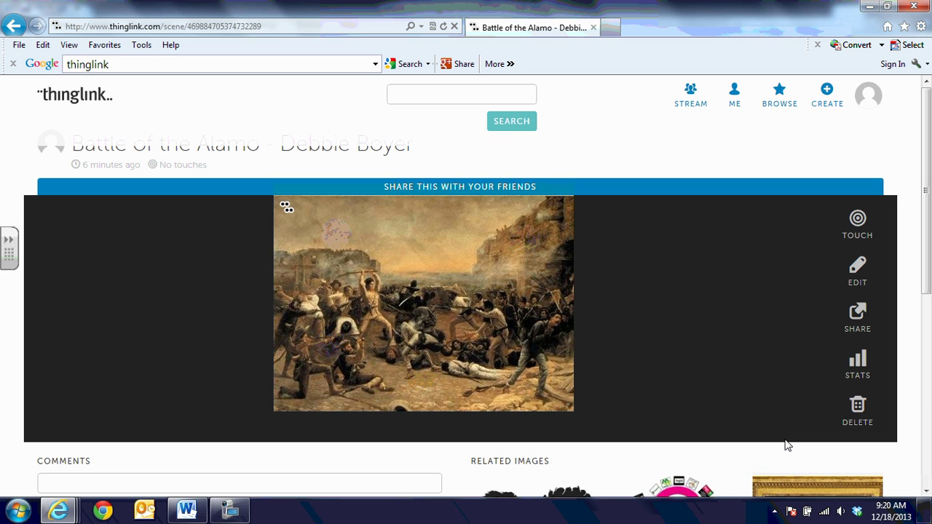
pyautogui.moveTo(423, 382)
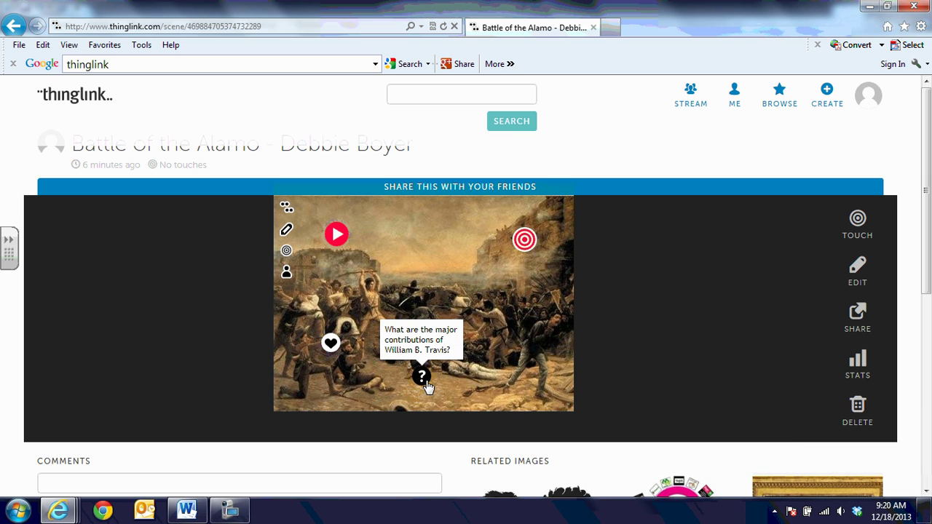
pyautogui.moveTo(527, 244)
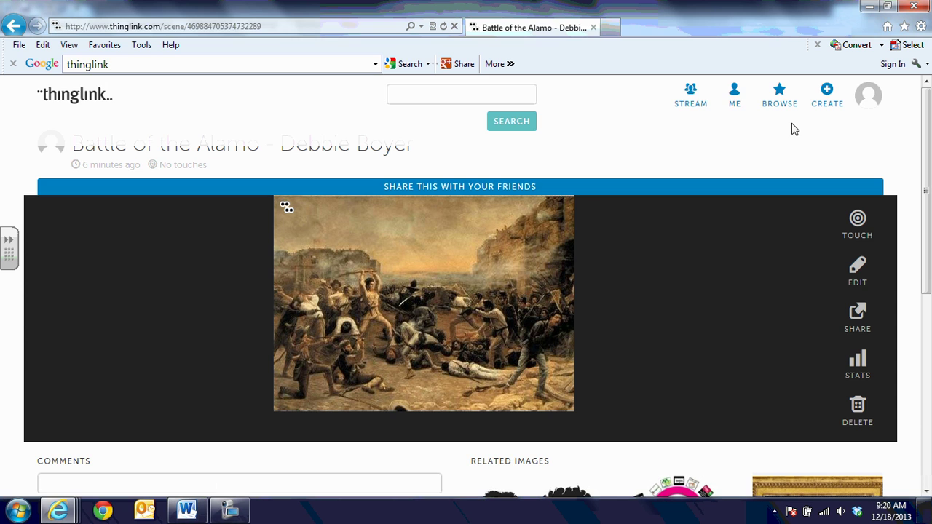
# Reopen the Battle of the Alamo image from the profile's image collection and copy its web address.
pyautogui.click(736, 96)
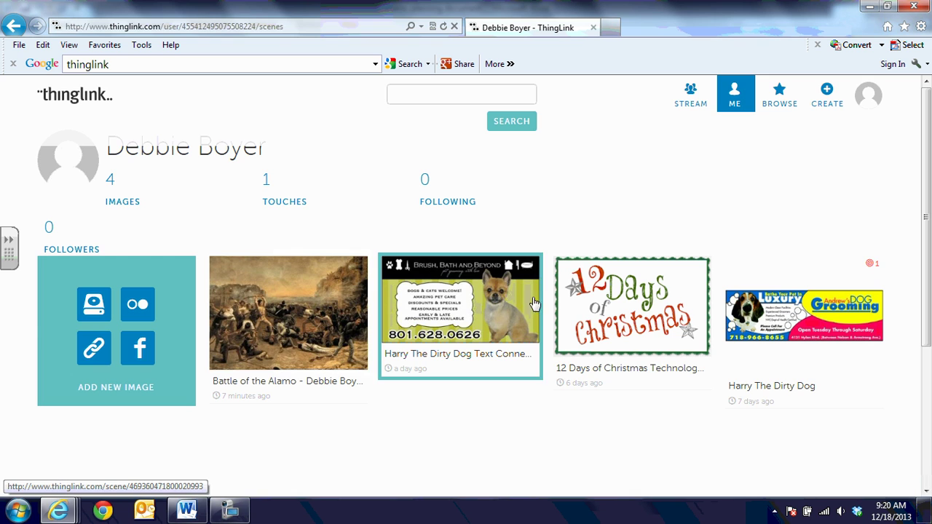
pyautogui.click(266, 324)
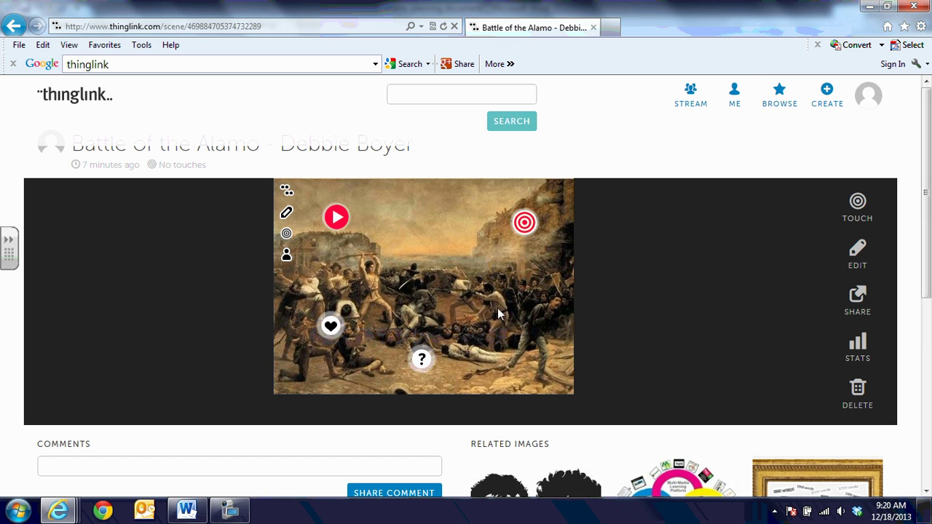
pyautogui.click(230, 28)
pyautogui.rightClick(230, 27)
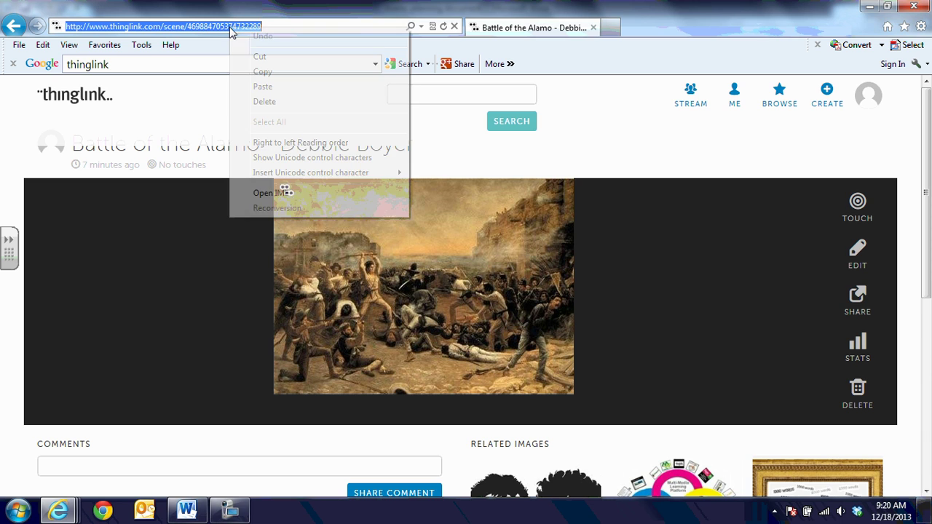
pyautogui.click(267, 73)
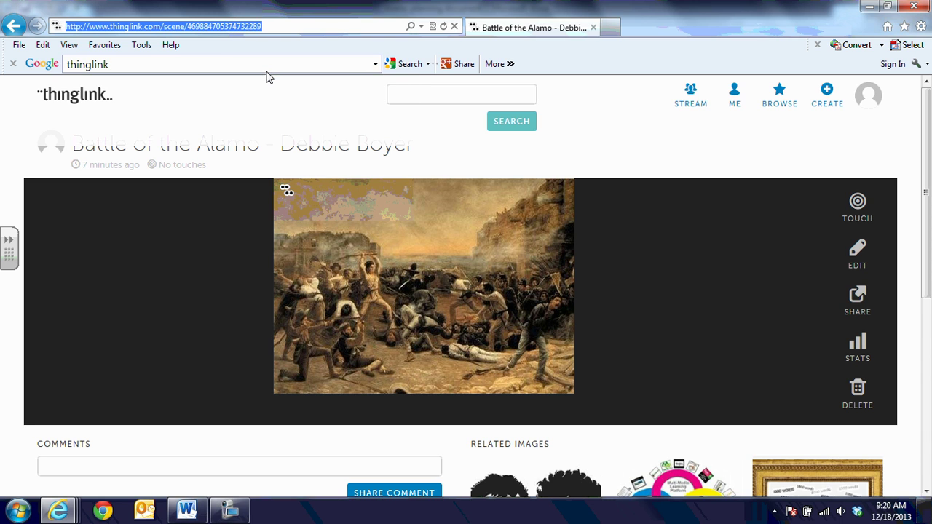